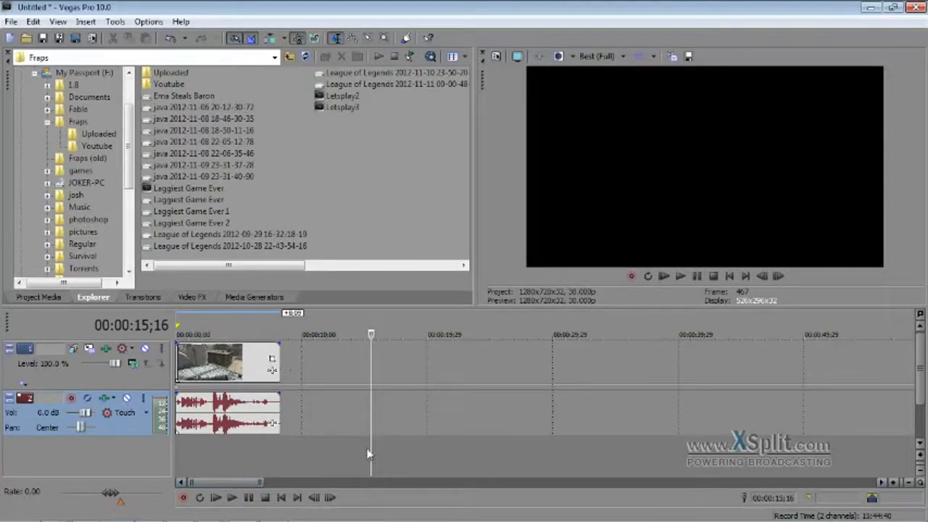
Step: Move the playhead to the timeline start and crop the gameplay clip to about 1,911 × 1,075 with Event Pan/Crop
drag(370, 446, 170, 434)
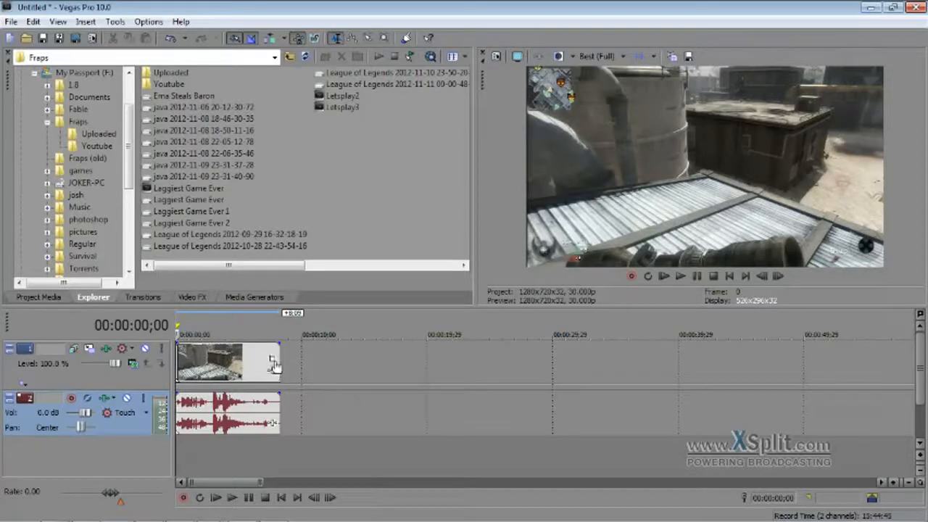
click(274, 359)
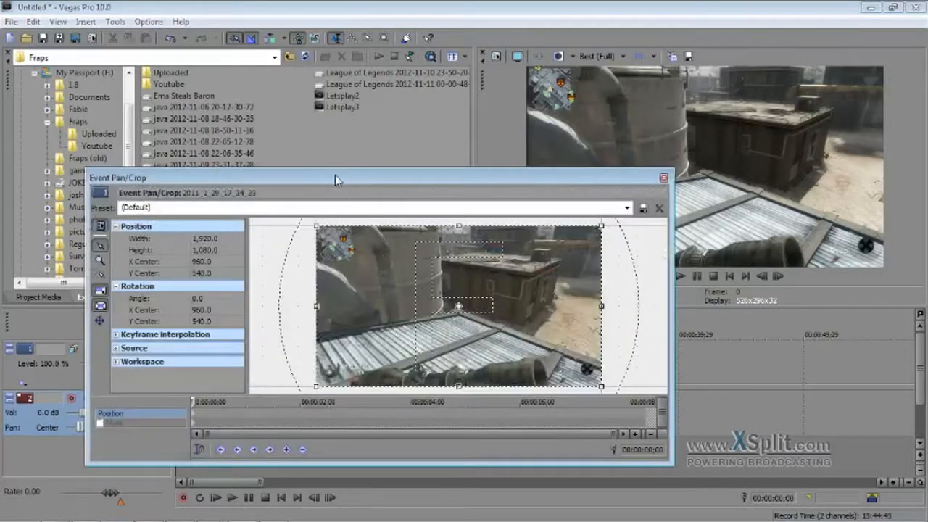
drag(335, 174, 479, 186)
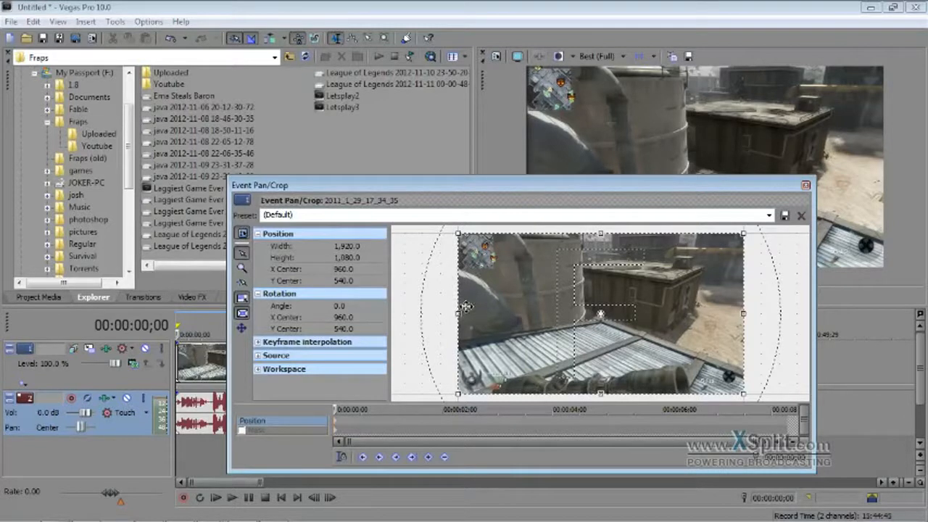
click(805, 185)
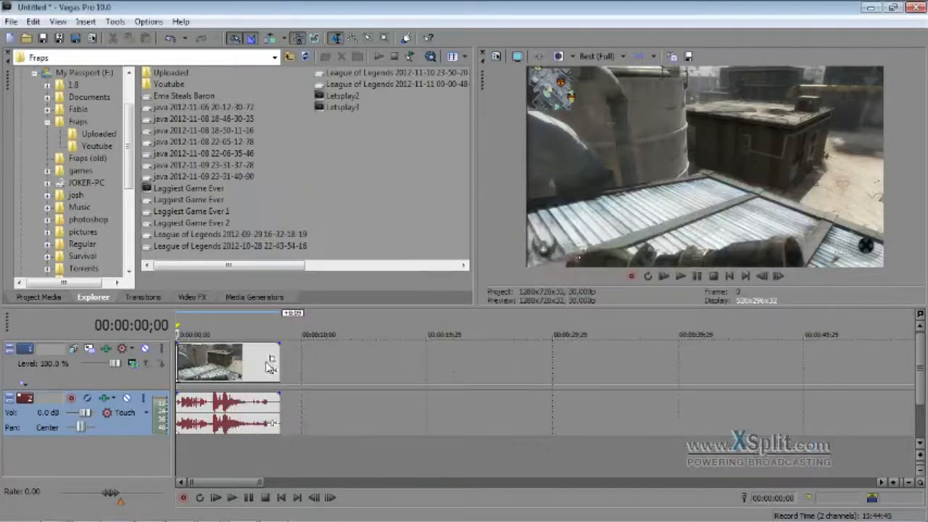
scroll(361, 351, up, 3)
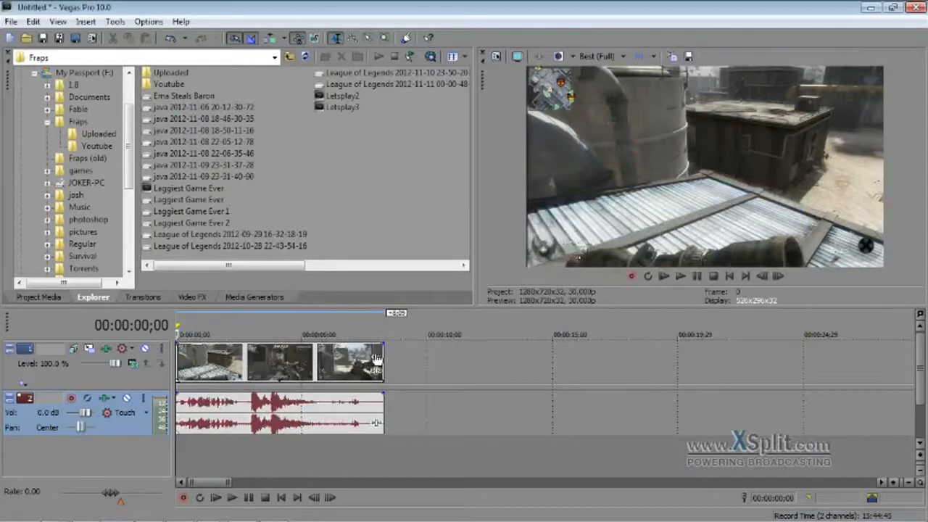
click(376, 355)
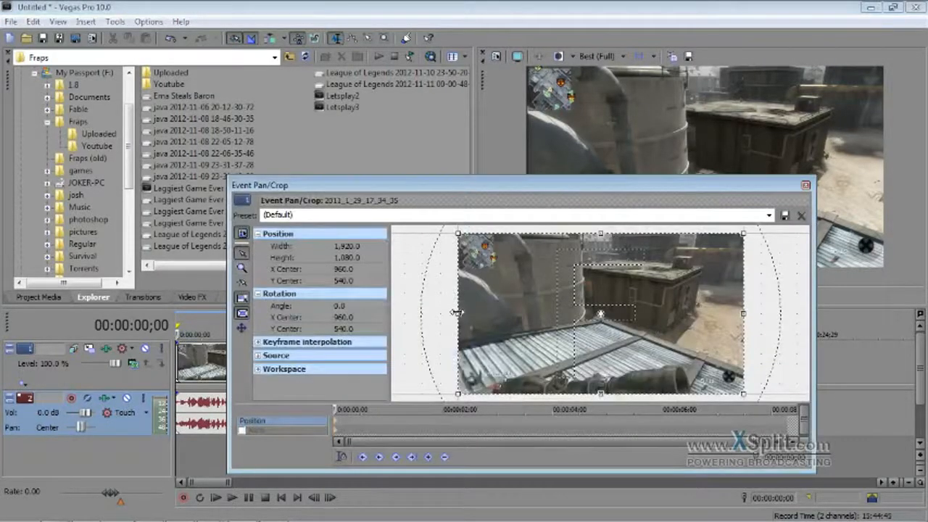
drag(456, 312, 458, 312)
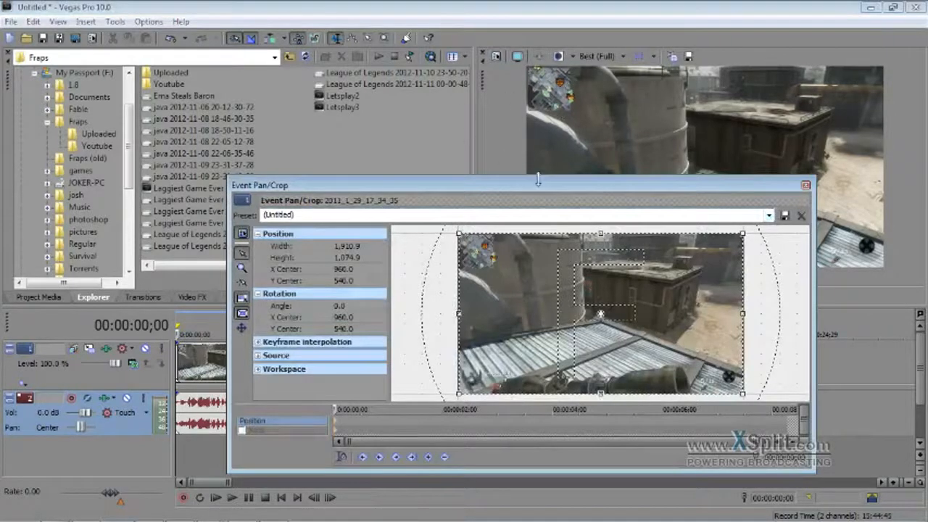
drag(540, 185, 435, 222)
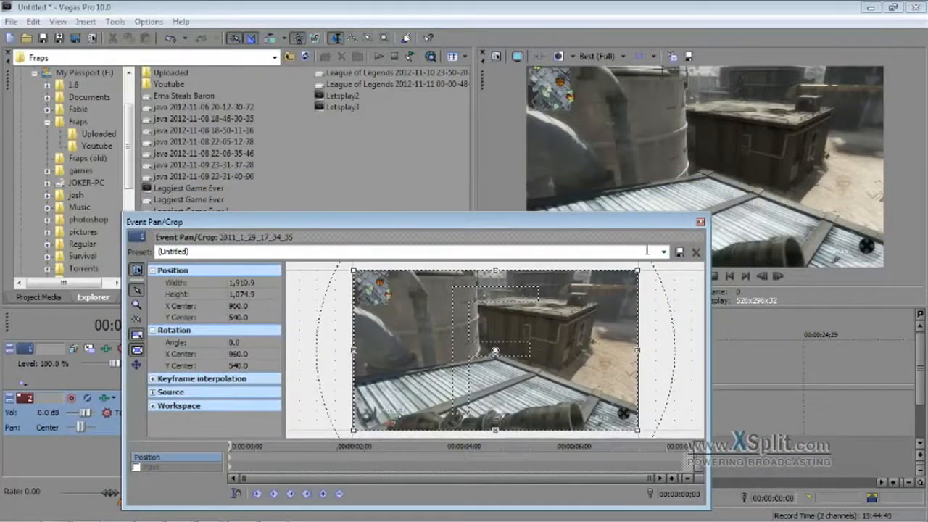
Step: Save the current pan/crop framing as a preset named "preset" and check it in the preset list
click(516, 253)
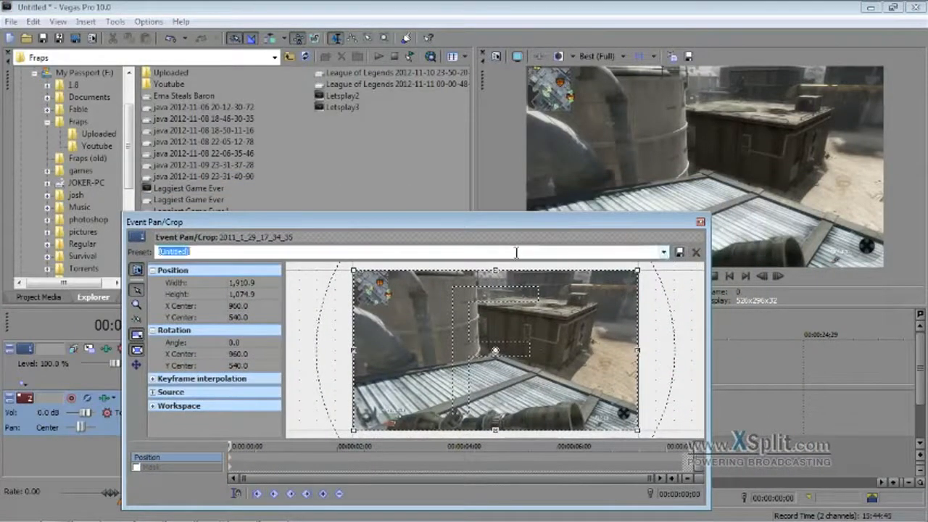
text(preset)
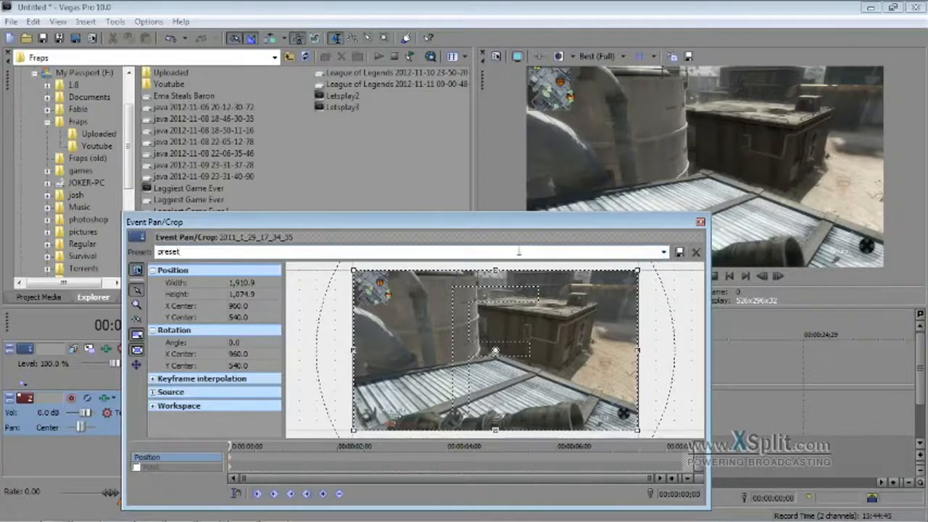
click(664, 251)
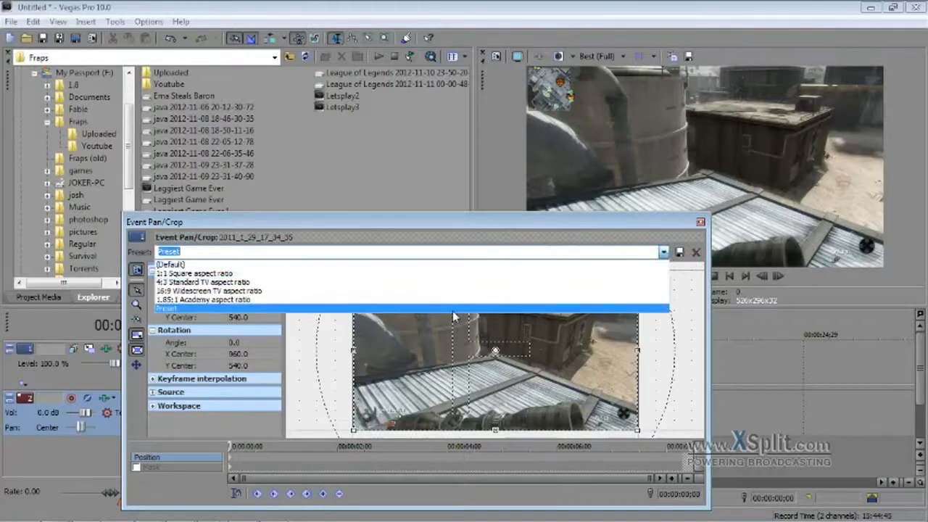
click(667, 250)
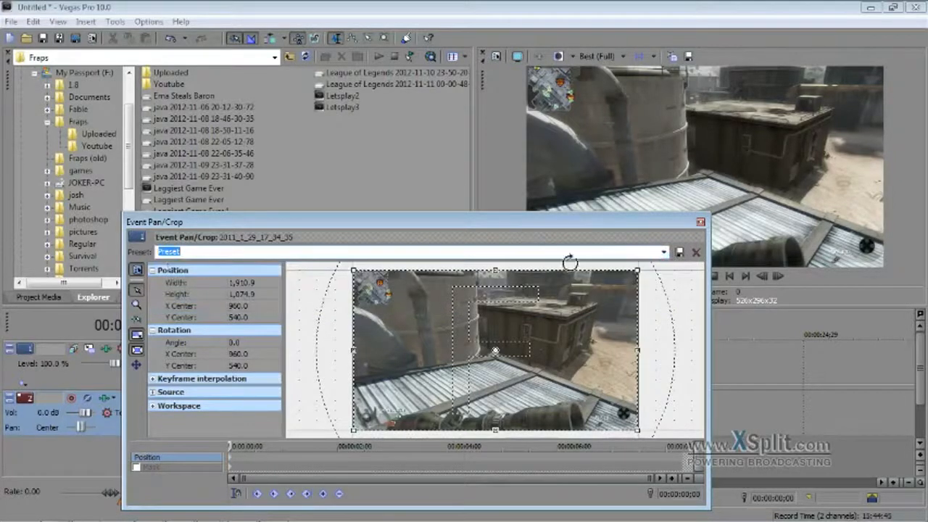
Step: Try the 16:9 Widescreen TV aspect ratio preset, reapply the saved Preset crop, and close the pan/crop window
click(663, 251)
click(548, 291)
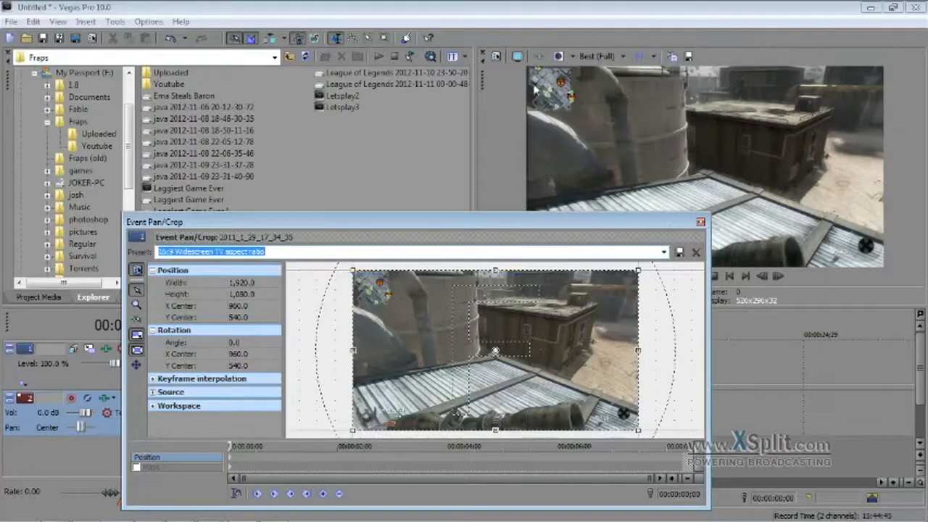
click(663, 252)
click(528, 307)
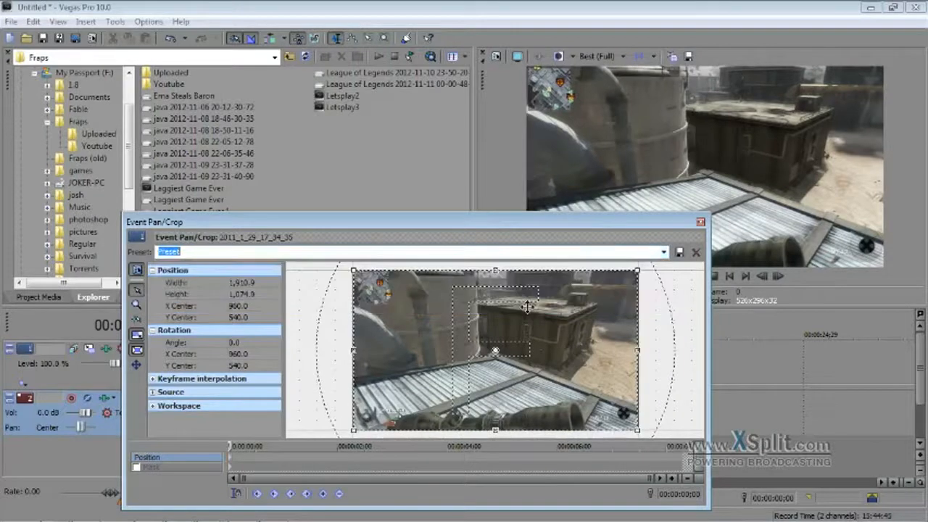
click(701, 222)
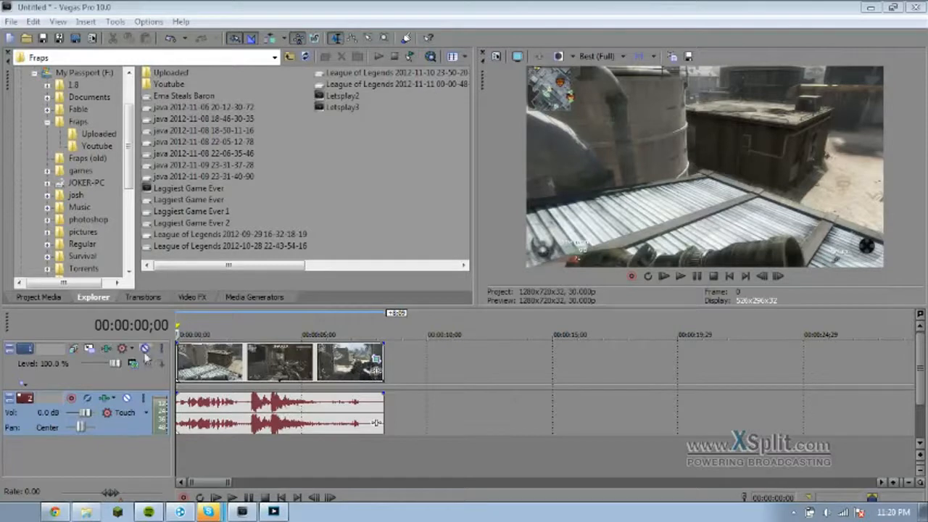
Step: Open the Track FX of video track 1 and look through its effect chain
click(106, 349)
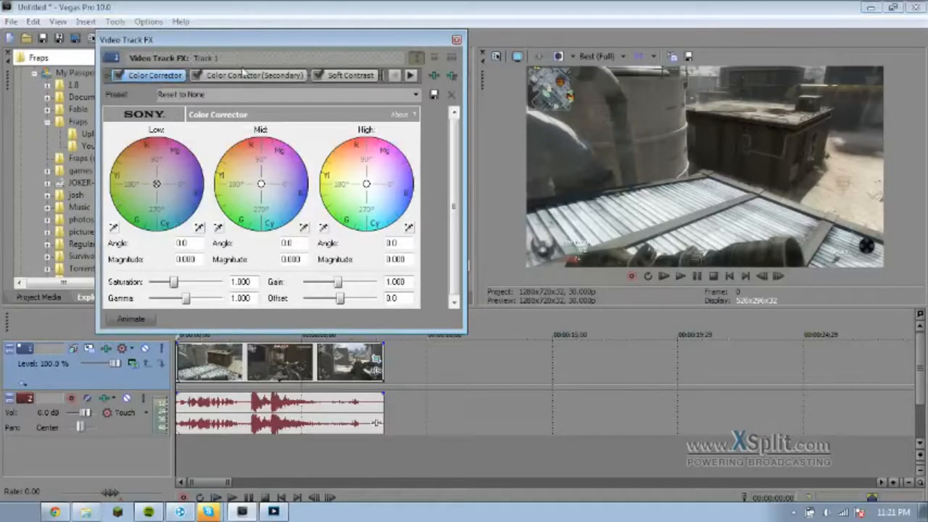
click(412, 76)
click(411, 77)
click(394, 76)
click(395, 76)
Step: Examine the full list of available FX plug-ins for the track without adding one
click(434, 75)
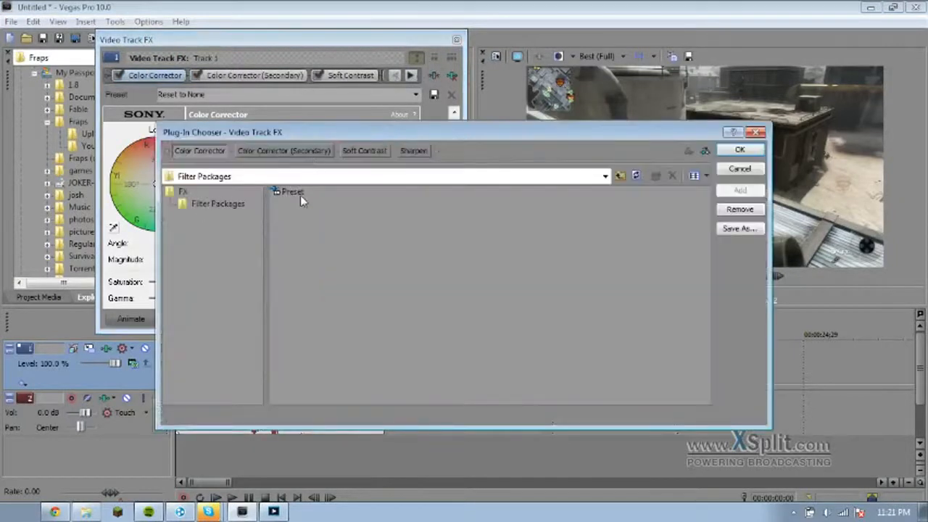
click(182, 193)
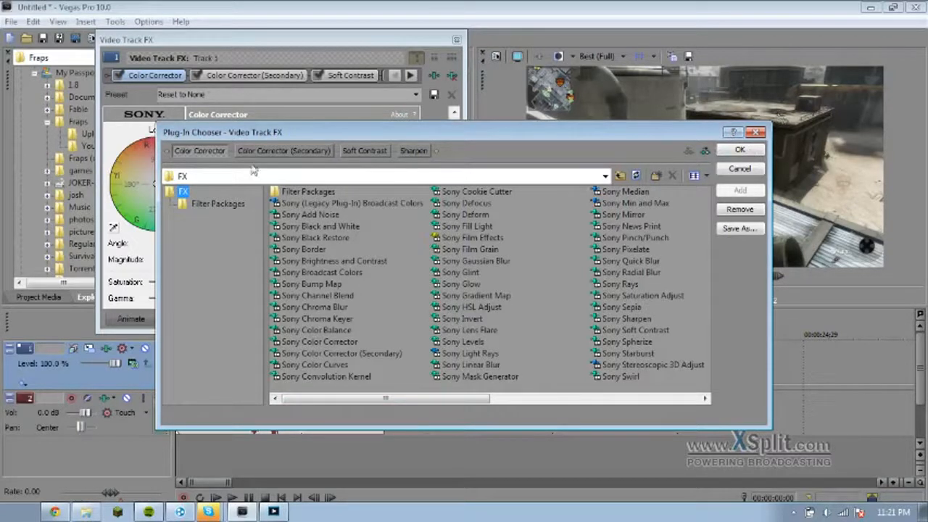
click(757, 133)
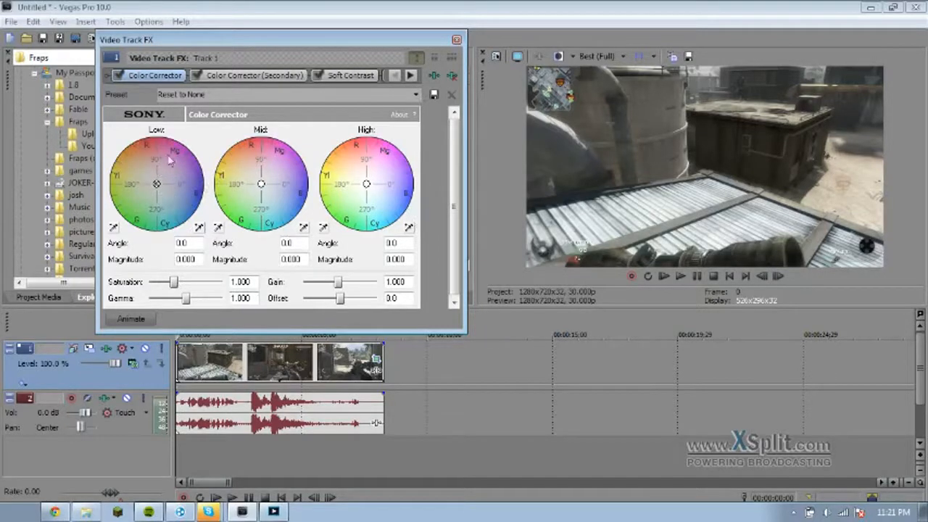
Step: Shift the Color Corrector's low wheel to angle 180 and magnitude 0.031, and disable the effects in the track's chain
mouse_move(159, 190)
mouse_down()
mouse_move(177, 202)
mouse_move(155, 184)
mouse_up()
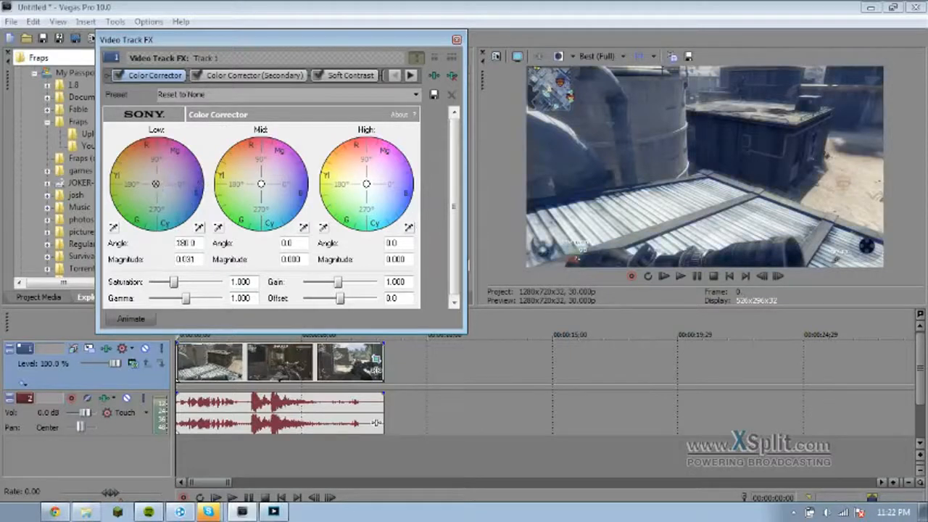
click(410, 75)
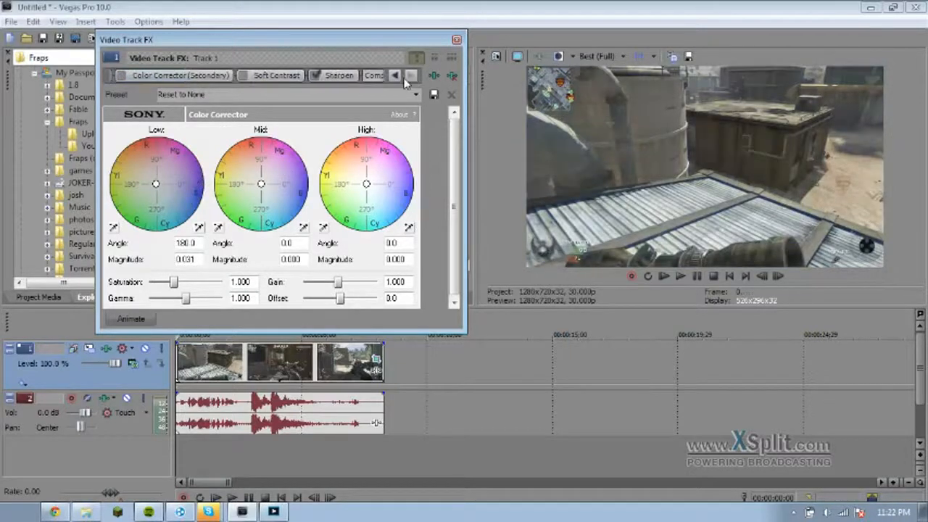
click(394, 75)
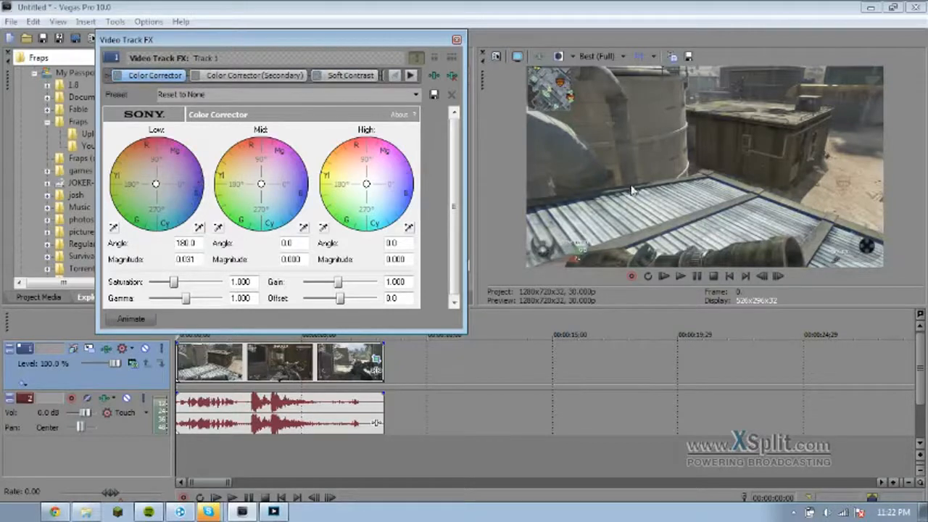
click(411, 75)
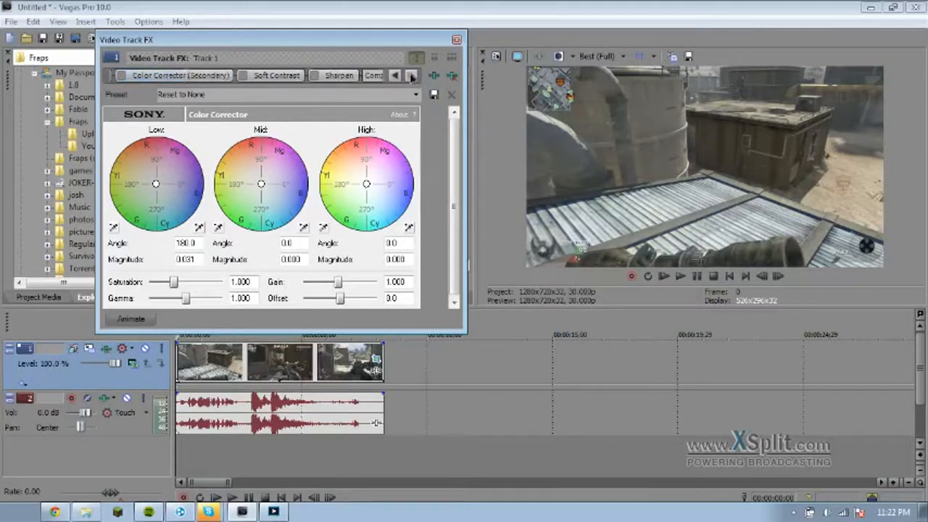
click(411, 75)
click(394, 76)
click(394, 76)
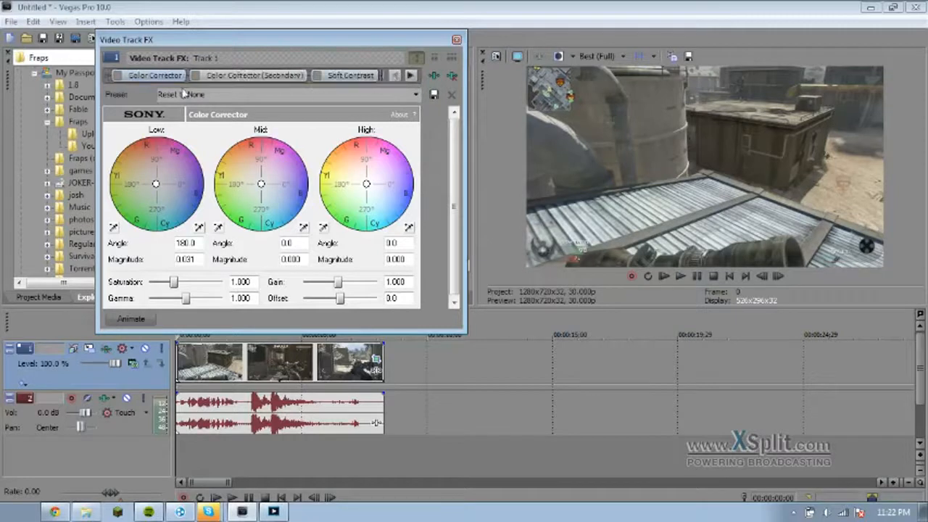
Step: Enable the Color Corrector and apply its Studio RGB to Computer RGB preset
click(116, 76)
click(417, 97)
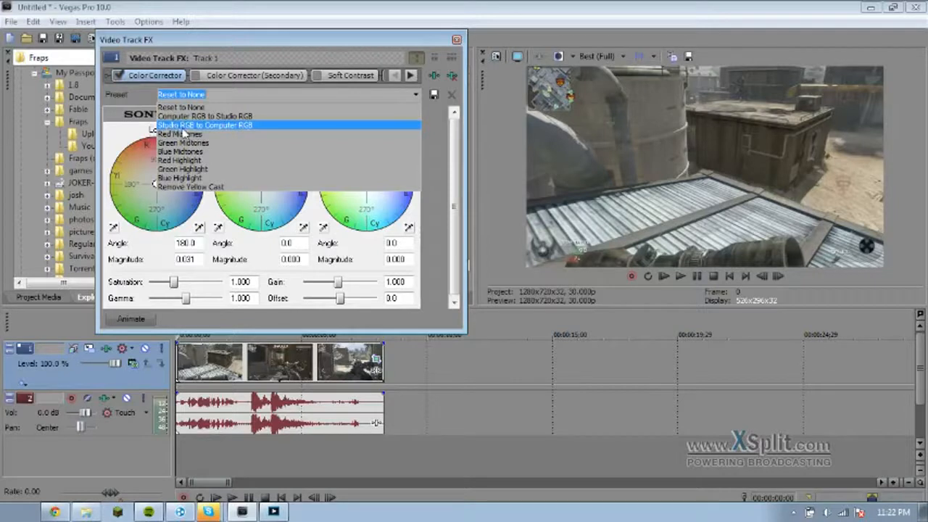
click(239, 124)
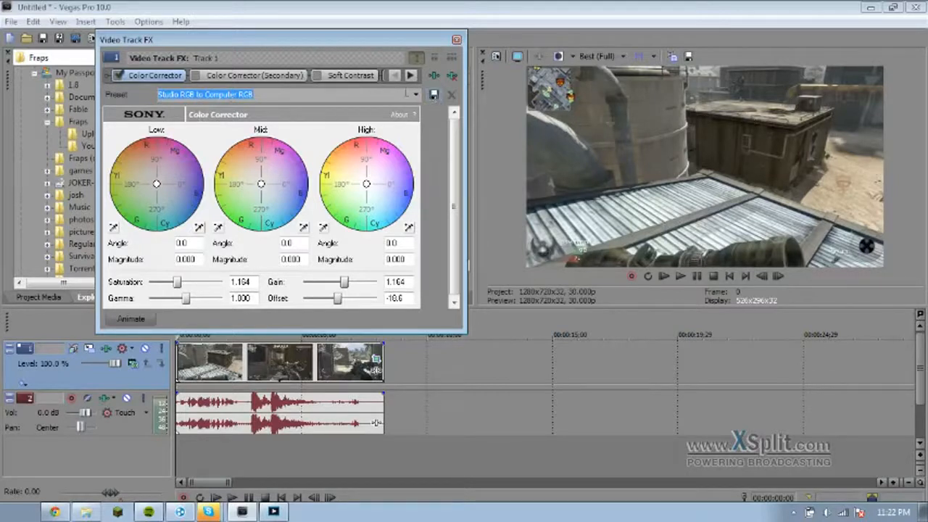
Step: Toggle the Color Corrector off and on to compare the preview with and without it
click(119, 76)
click(119, 76)
click(119, 76)
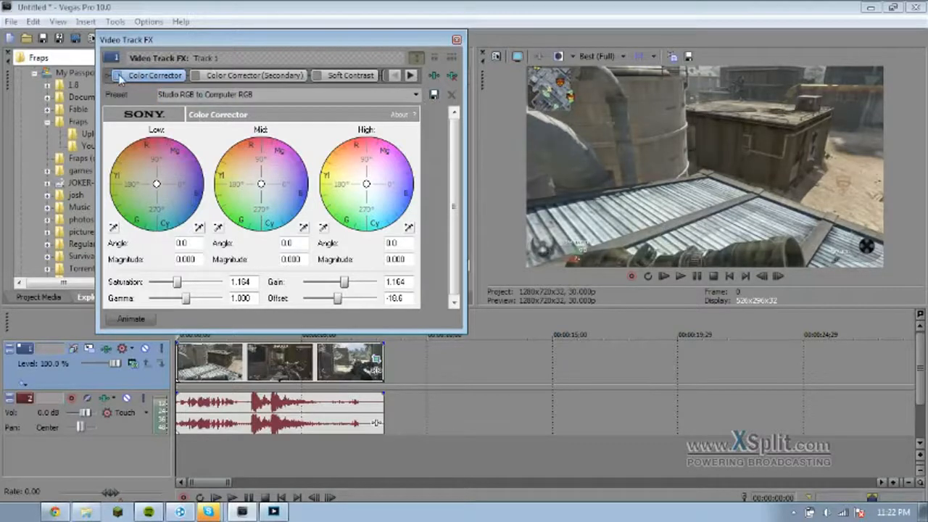
click(119, 75)
click(119, 76)
click(119, 75)
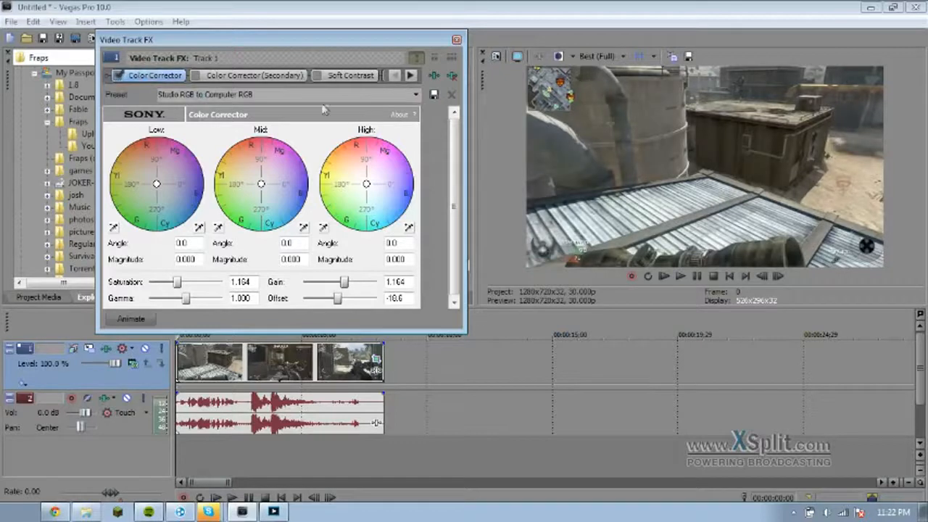
Step: Enable Color Corrector (Secondary) and apply its Studio RGB to Computer RGB preset
click(229, 75)
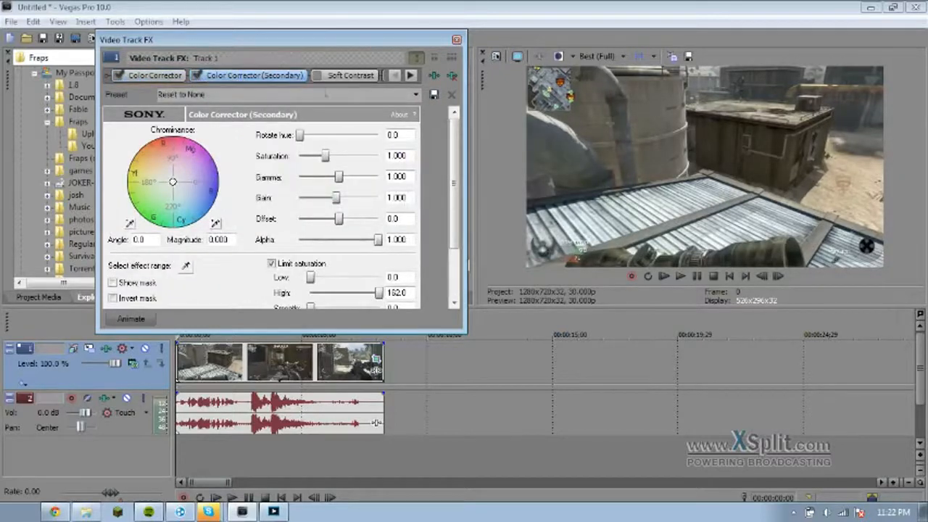
click(326, 94)
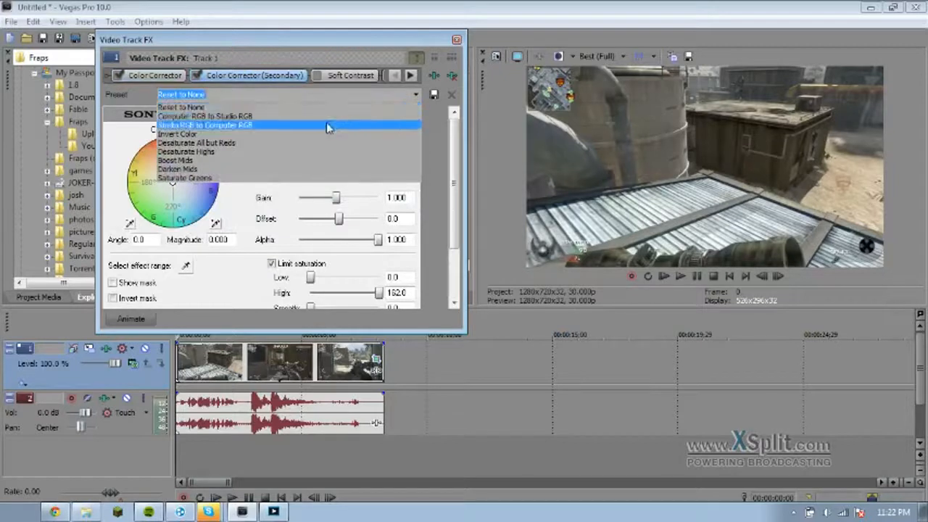
click(327, 126)
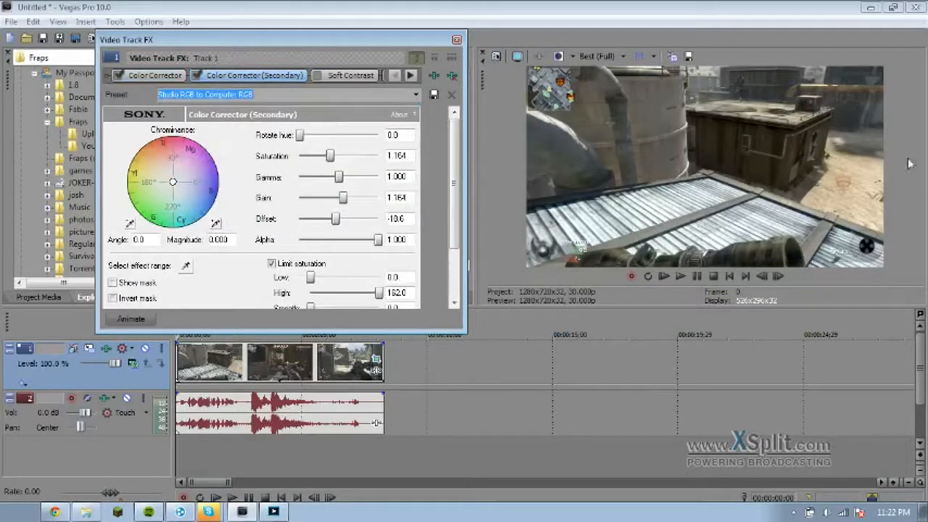
Step: Toggle Color Corrector (Secondary) off and on to compare the preview with and without it
click(198, 77)
click(198, 76)
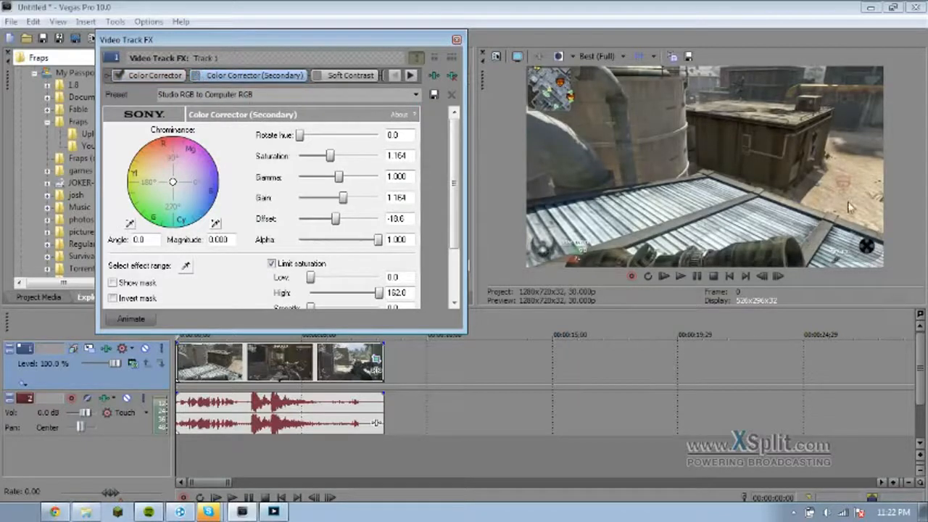
click(196, 76)
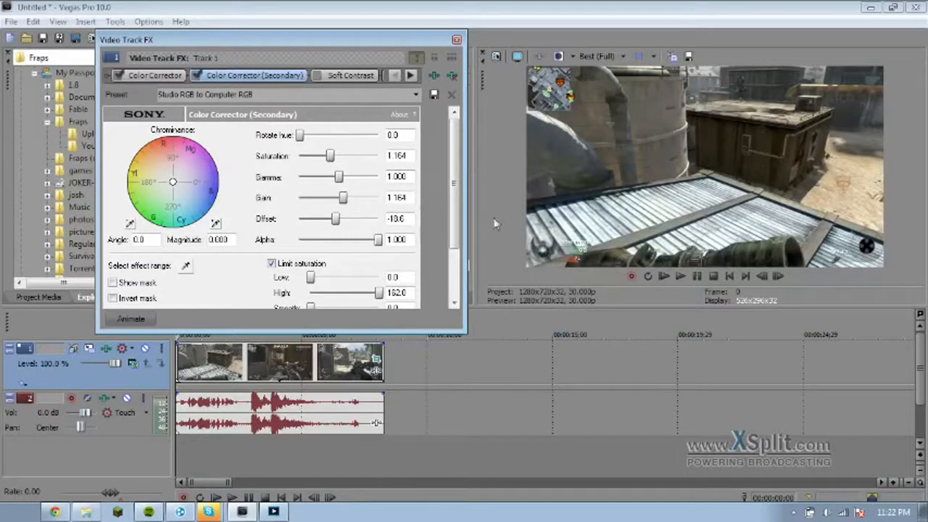
mouse_move(478, 194)
mouse_down()
mouse_move(466, 192)
mouse_move(513, 187)
mouse_move(479, 190)
mouse_up()
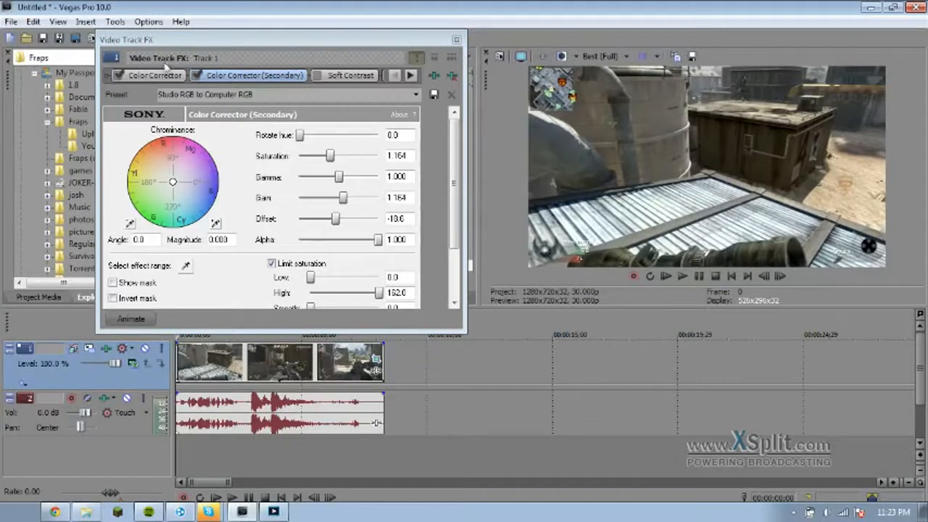
click(197, 75)
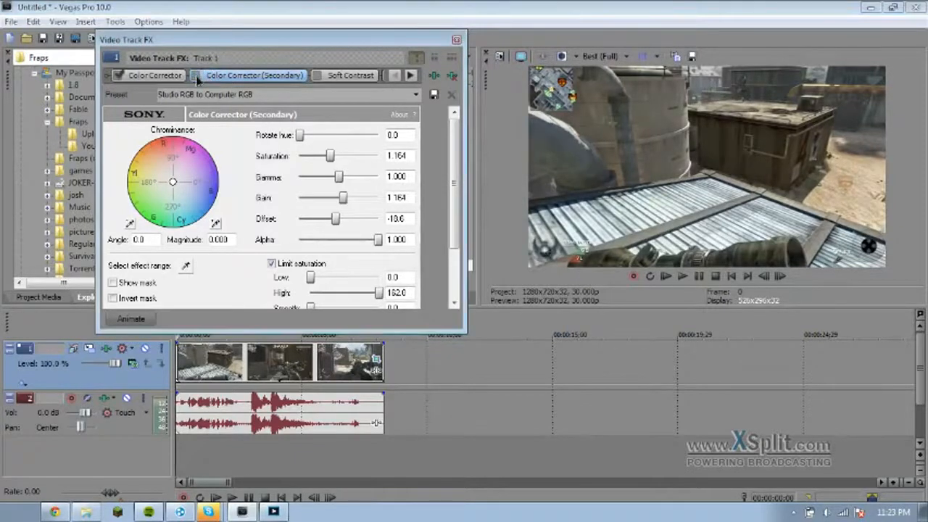
click(195, 76)
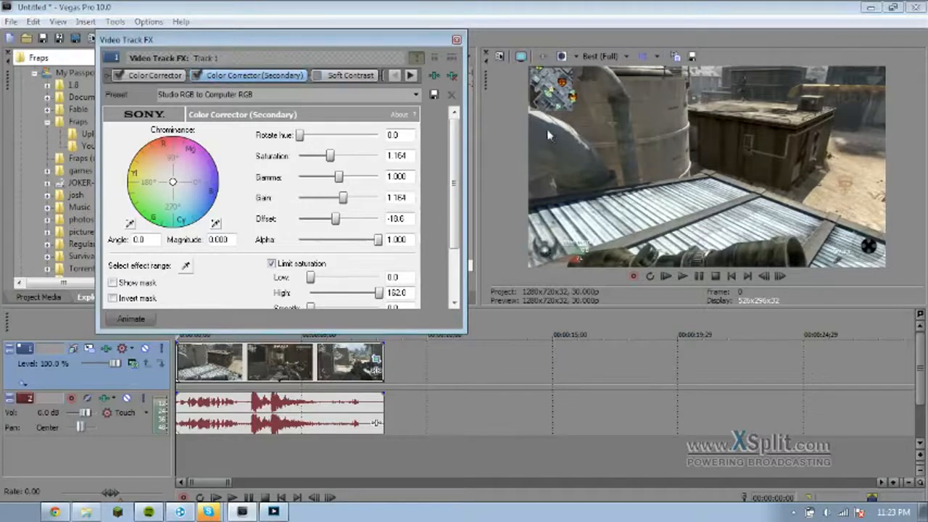
Step: Enable the Soft Contrast effect in the video track's effects chain
click(410, 76)
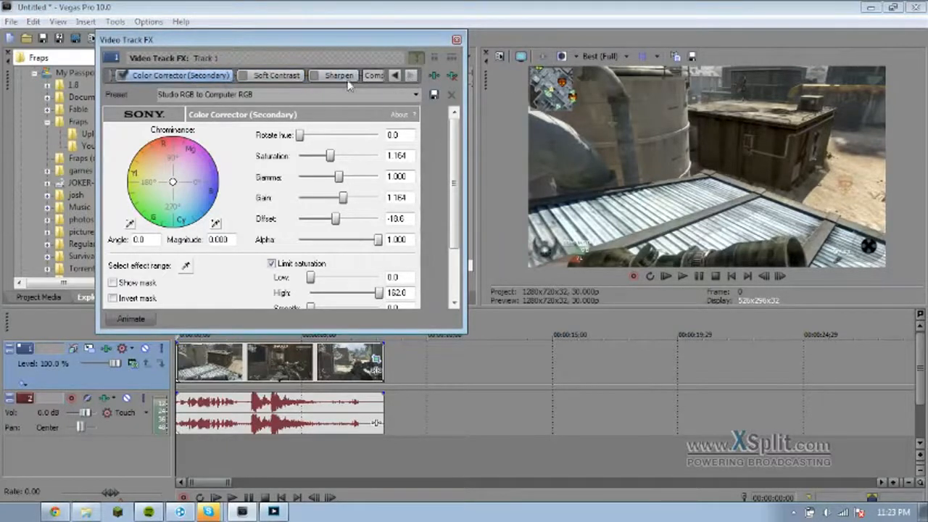
click(411, 75)
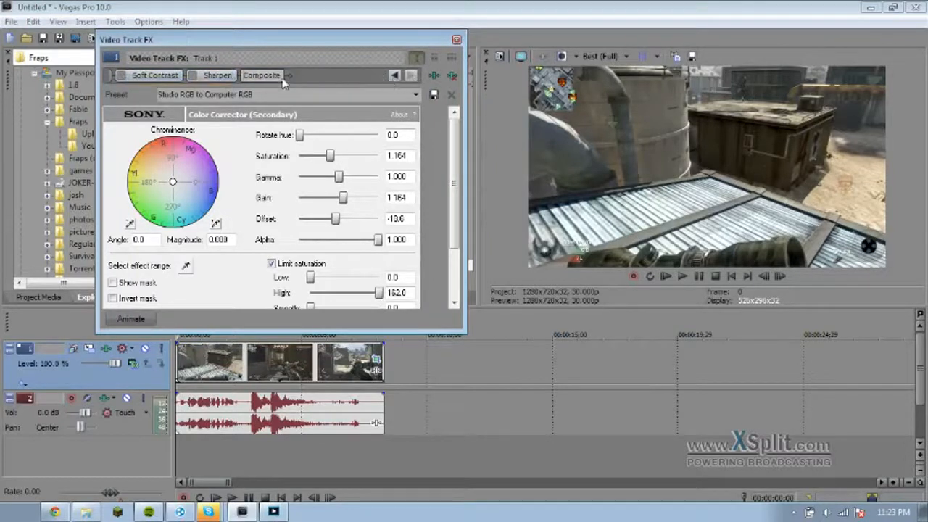
click(165, 76)
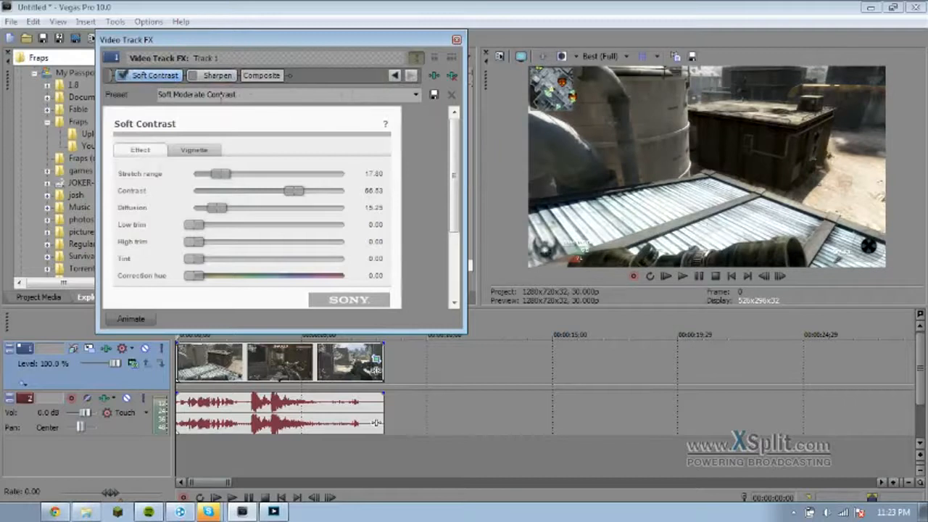
Step: Try the Warm Vignette and Heavy Contrast presets on Soft Contrast, and return to Soft Moderate Contrast
click(417, 95)
click(316, 123)
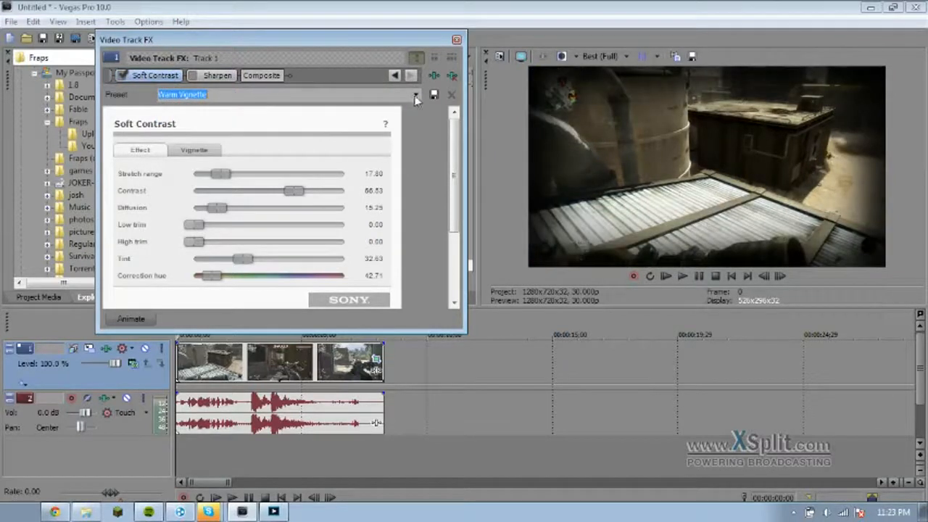
click(416, 95)
click(390, 124)
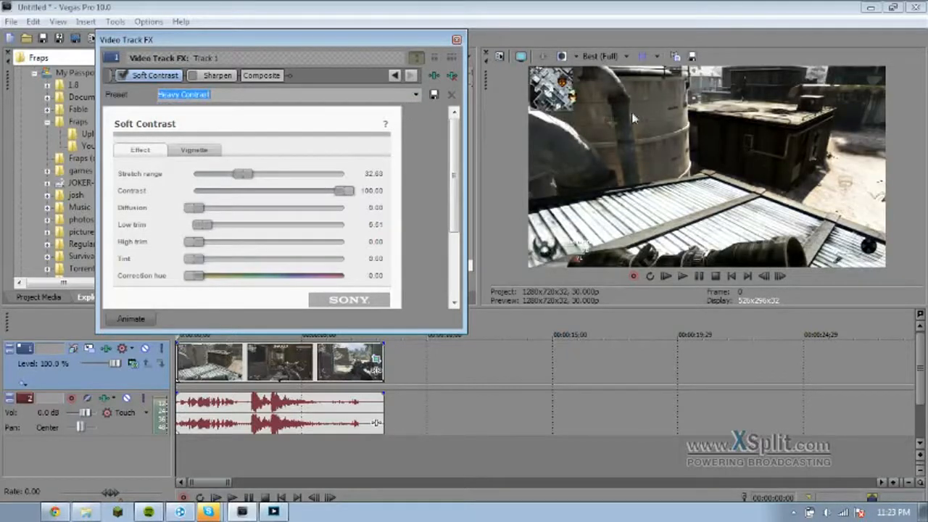
click(417, 95)
click(404, 108)
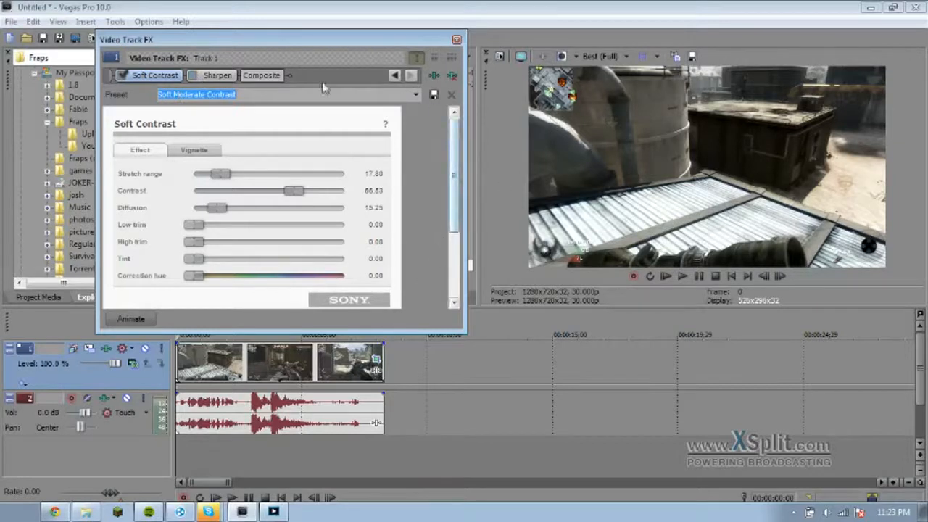
Step: Toggle Soft Contrast off and on repeatedly to compare the preview with and without it
click(124, 75)
click(123, 75)
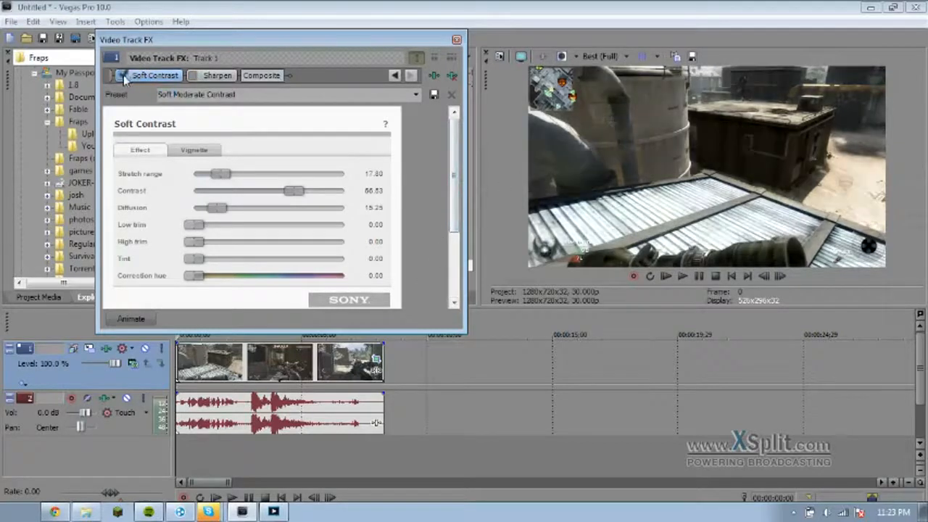
click(123, 76)
click(124, 75)
click(125, 76)
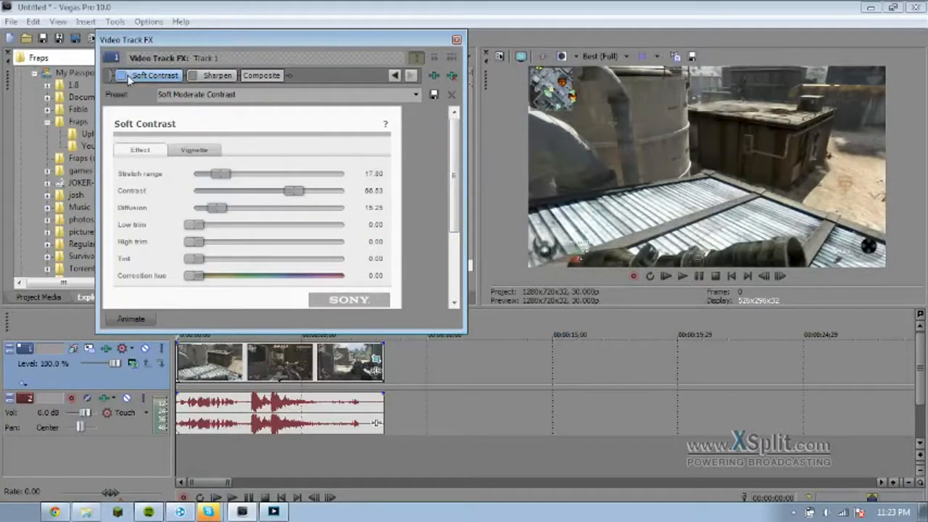
click(124, 76)
click(124, 75)
click(125, 76)
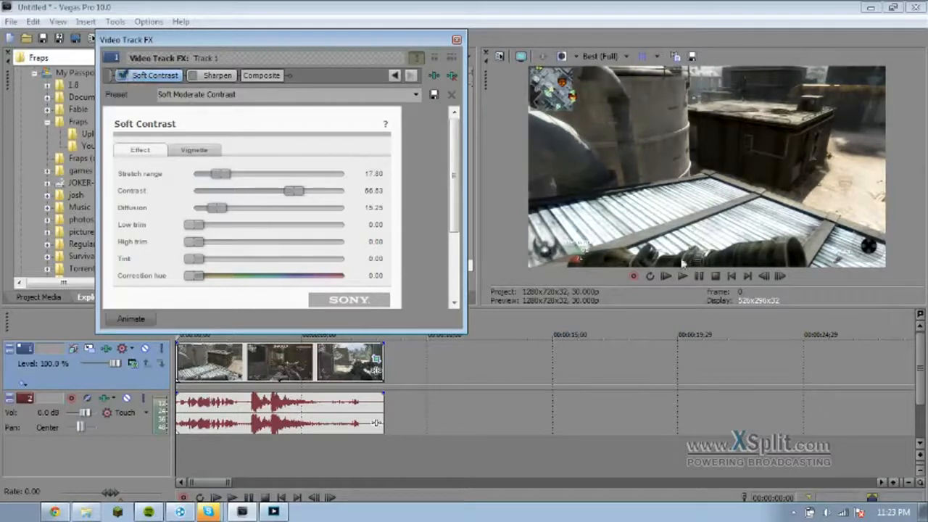
click(125, 75)
Step: Enable the Sharpen effect on the video track and apply its Medium preset
mouse_move(340, 42)
mouse_down()
mouse_move(361, 44)
mouse_move(315, 40)
mouse_move(339, 28)
mouse_move(340, 43)
mouse_up()
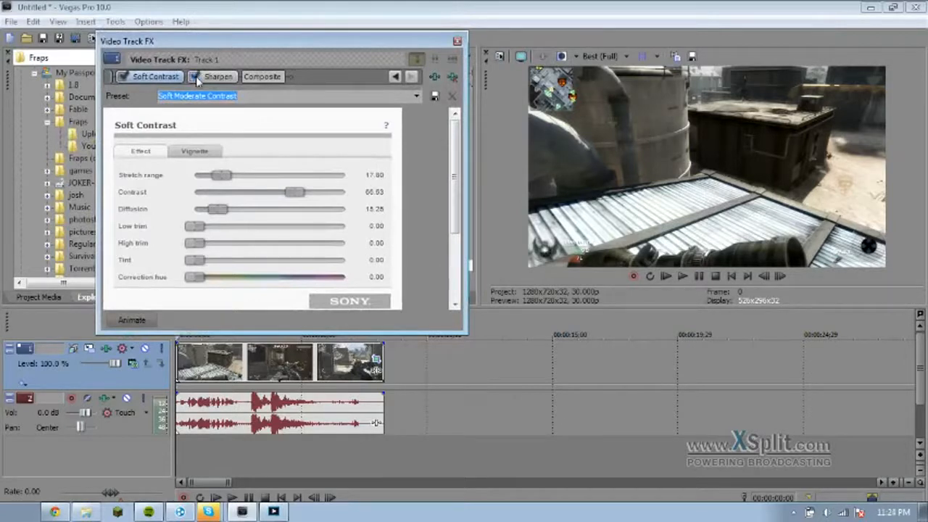
click(197, 77)
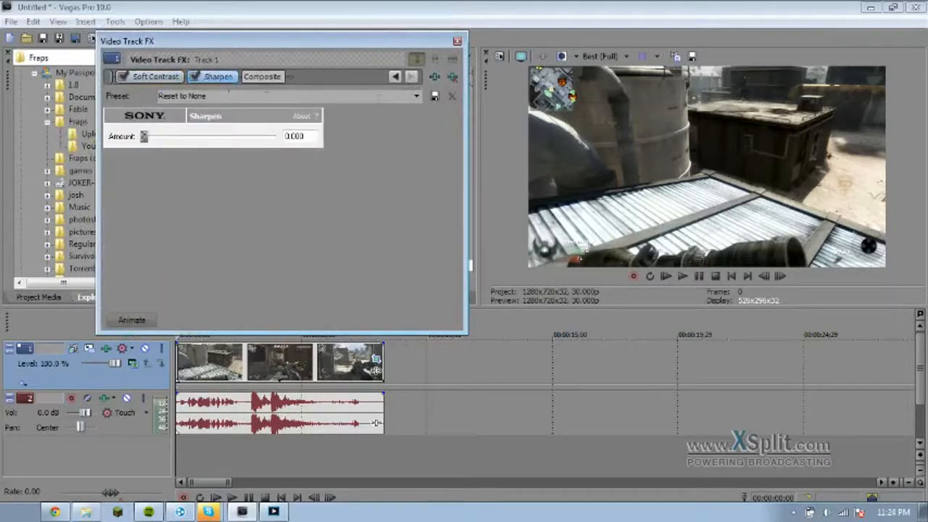
click(417, 97)
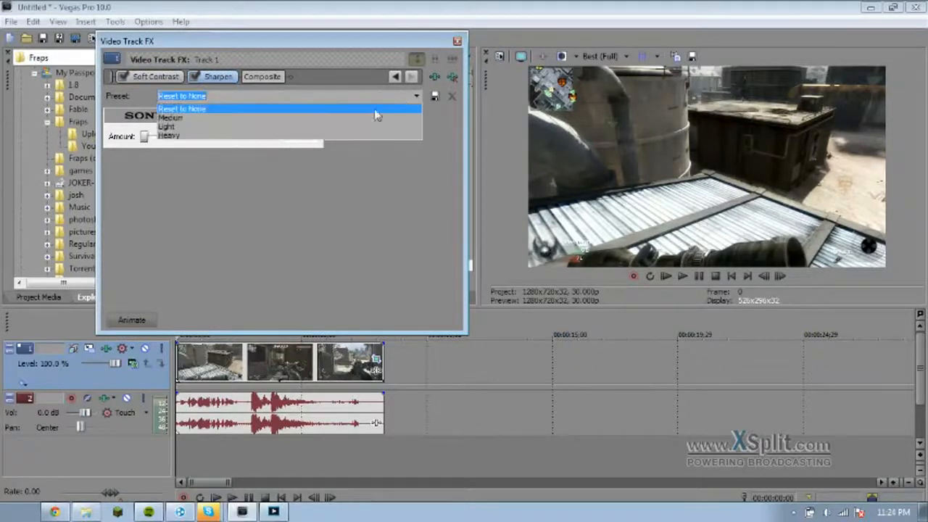
click(341, 112)
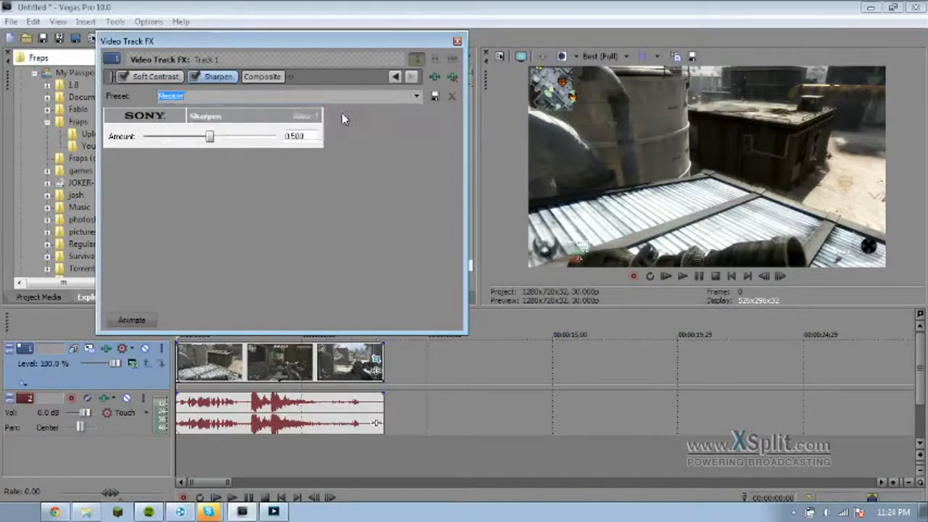
Step: Cycle Sharpen through its Light, Heavy and Medium presets to compare the sharpening, finishing on Heavy
click(419, 100)
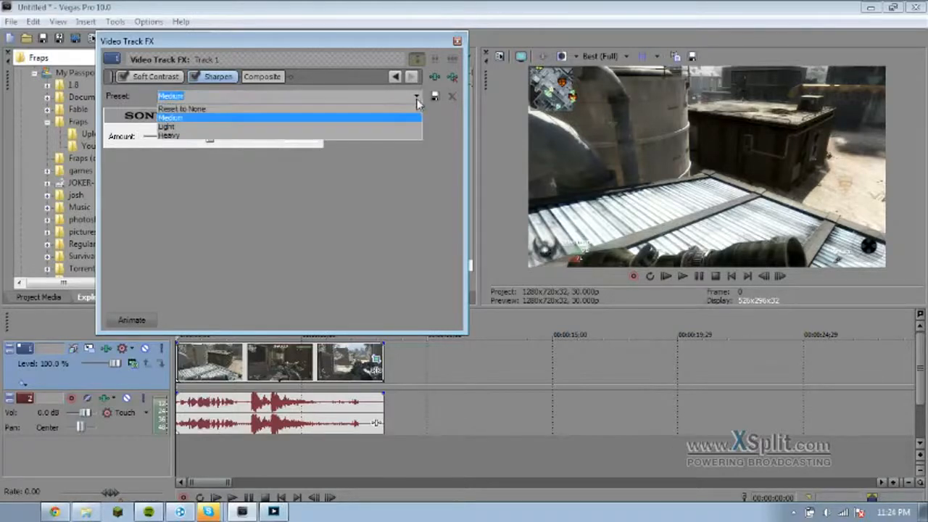
click(358, 133)
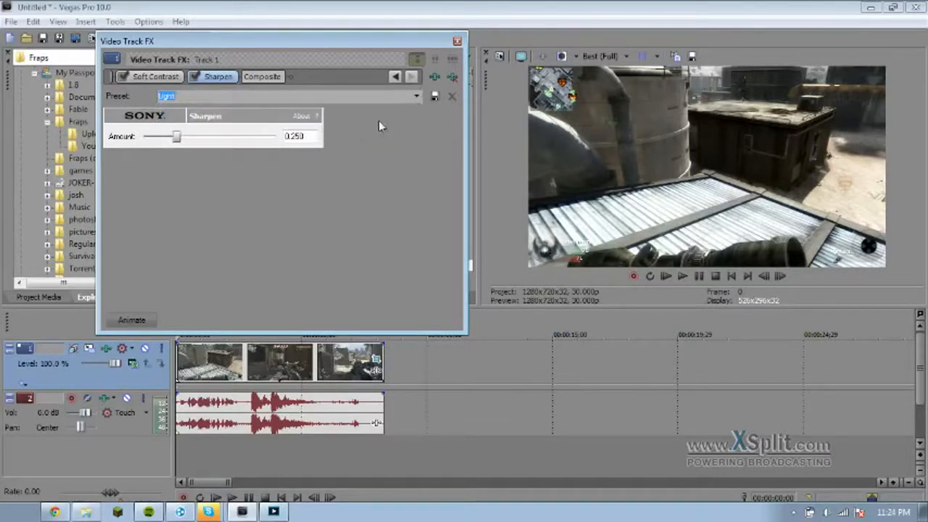
click(418, 96)
click(376, 136)
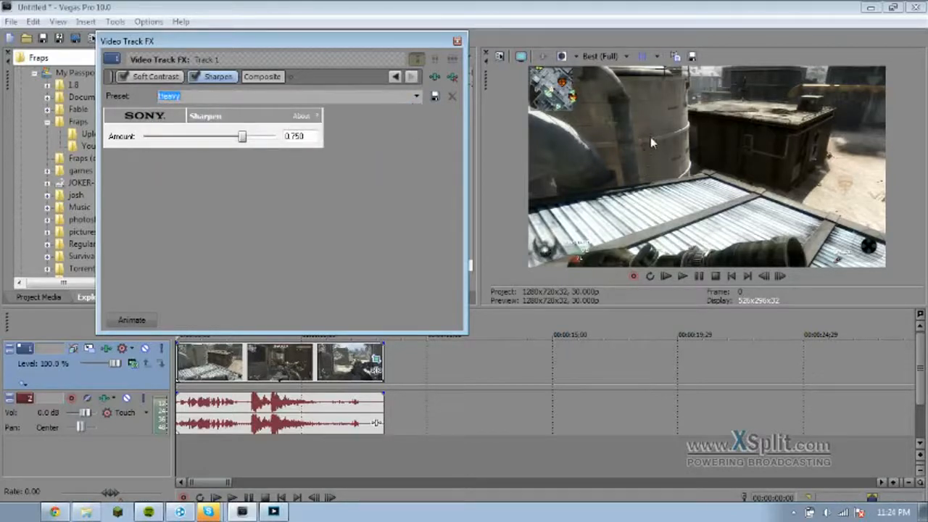
click(421, 99)
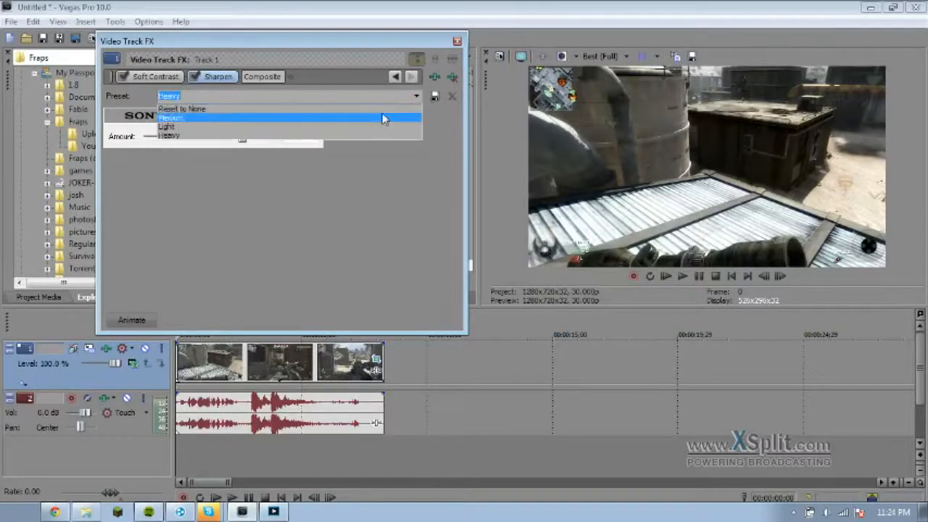
click(371, 126)
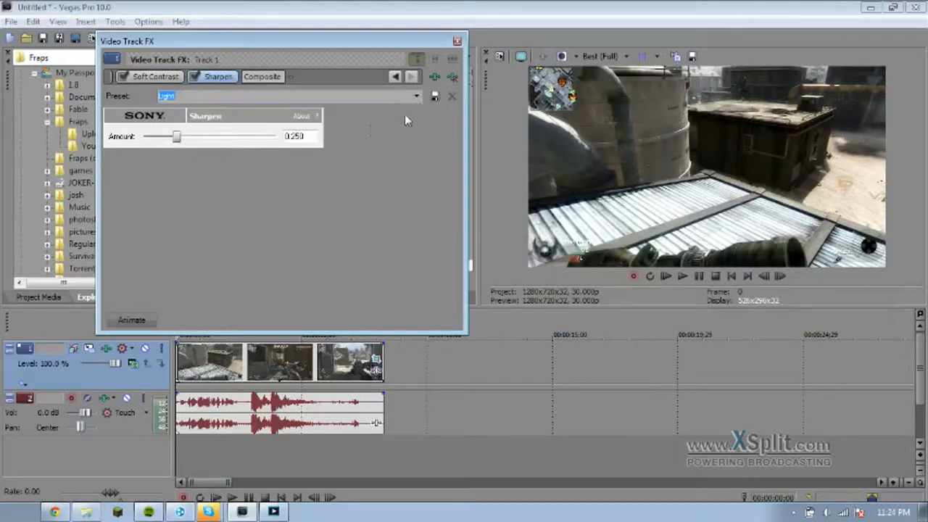
click(417, 97)
click(397, 117)
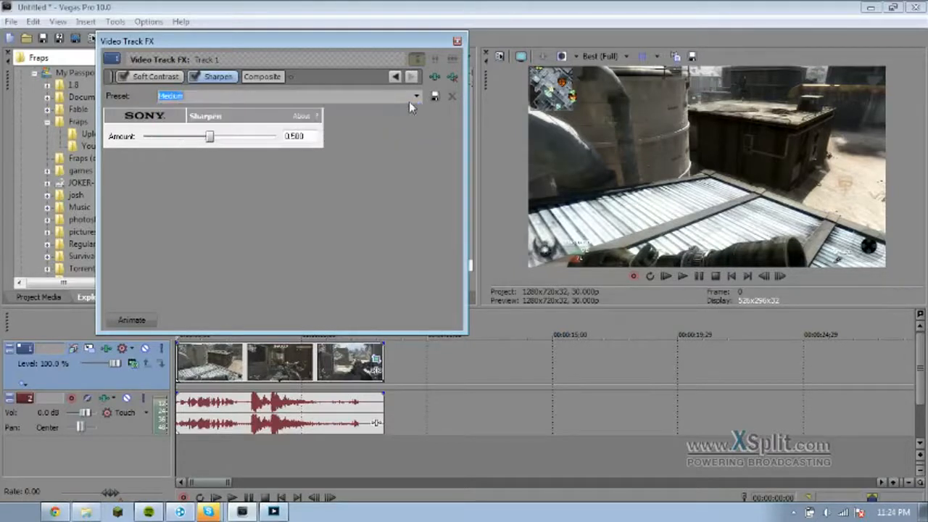
click(417, 97)
click(389, 137)
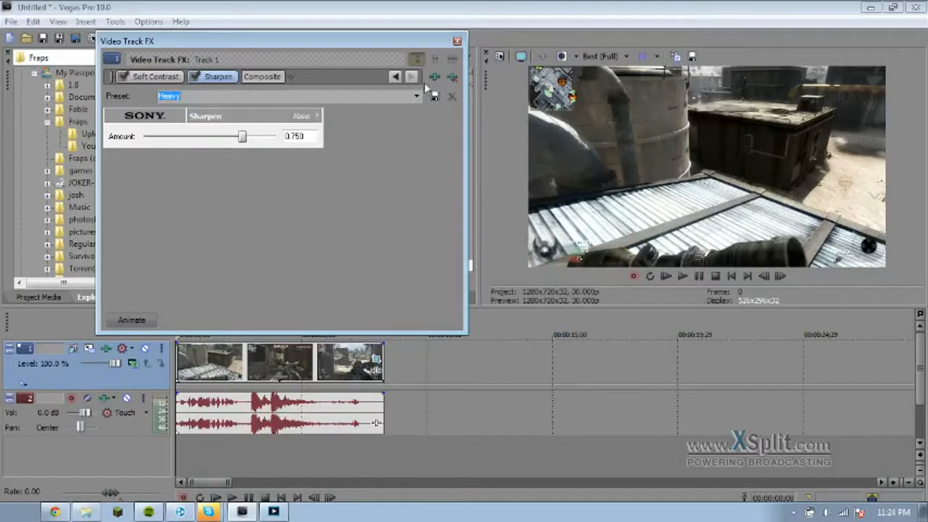
Step: Play part of the clip to check the Heavy sharpening, and apply the Light preset to Sharpen
click(215, 460)
key(space)
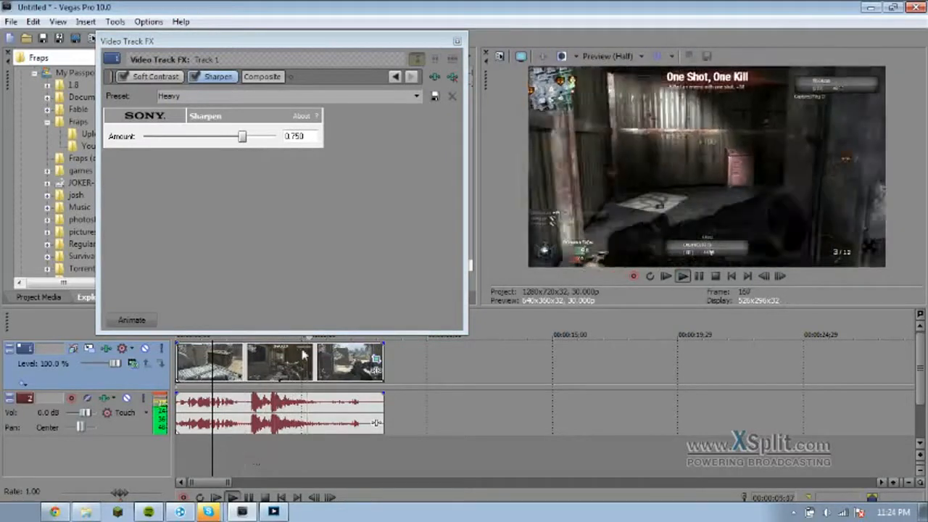
key(space)
click(418, 97)
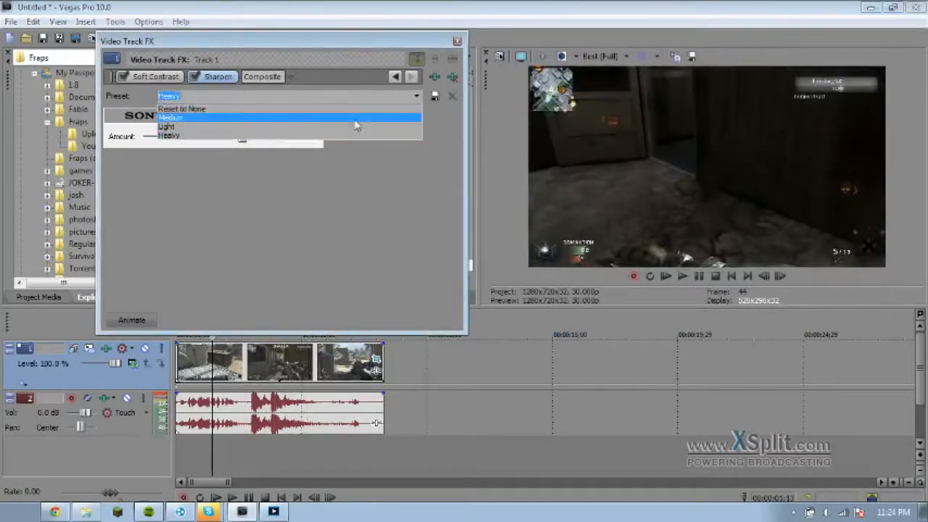
click(355, 126)
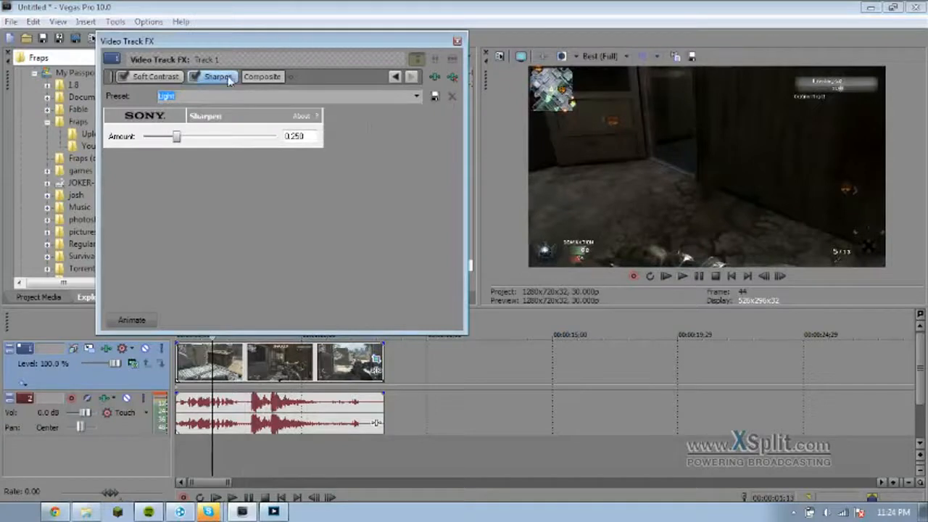
Step: Review the settings of the Soft Contrast, Color Corrector (Secondary) and Color Corrector effects in the chain
click(396, 78)
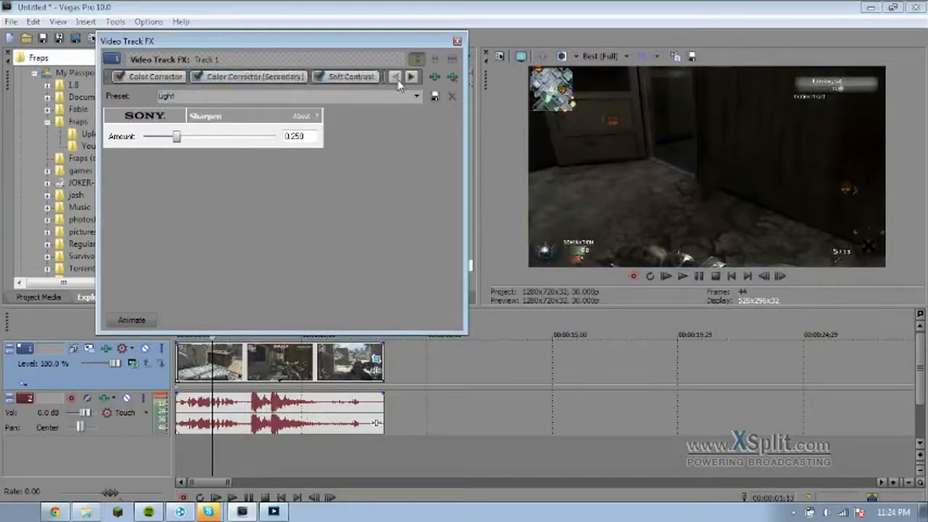
click(410, 78)
click(394, 77)
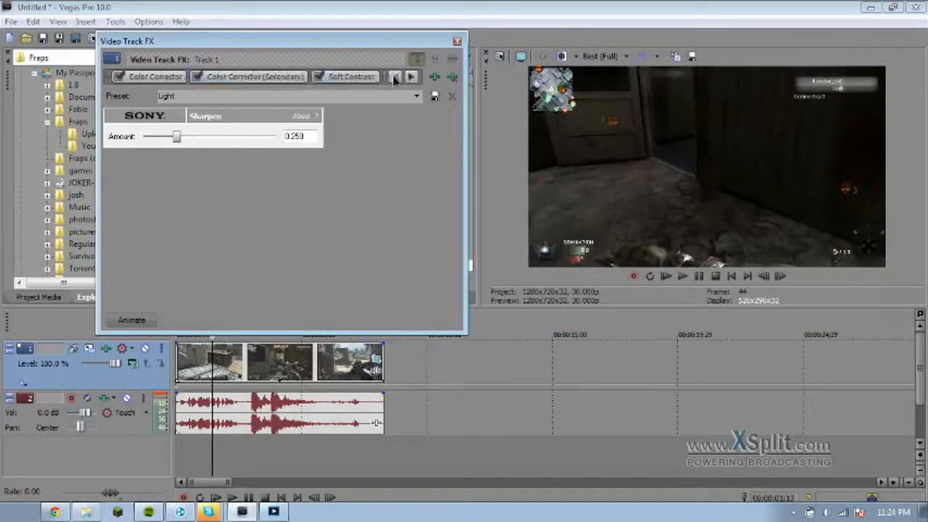
click(346, 76)
click(196, 77)
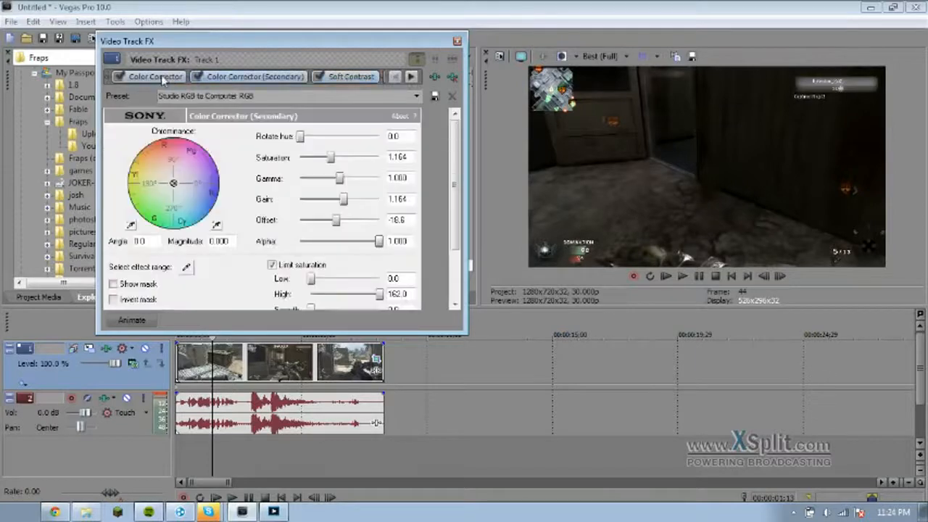
click(157, 77)
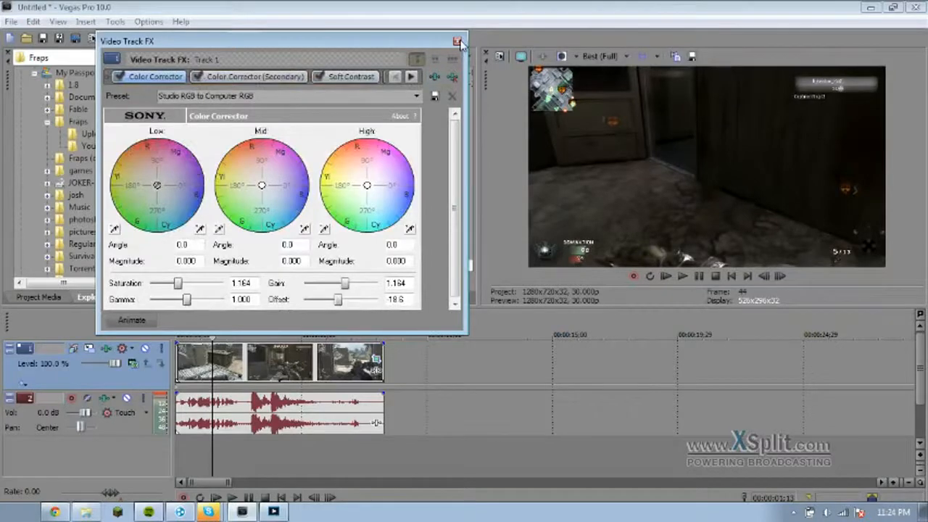
Step: Add the Sony Color Curves plug-in to the video track's effects chain
click(434, 77)
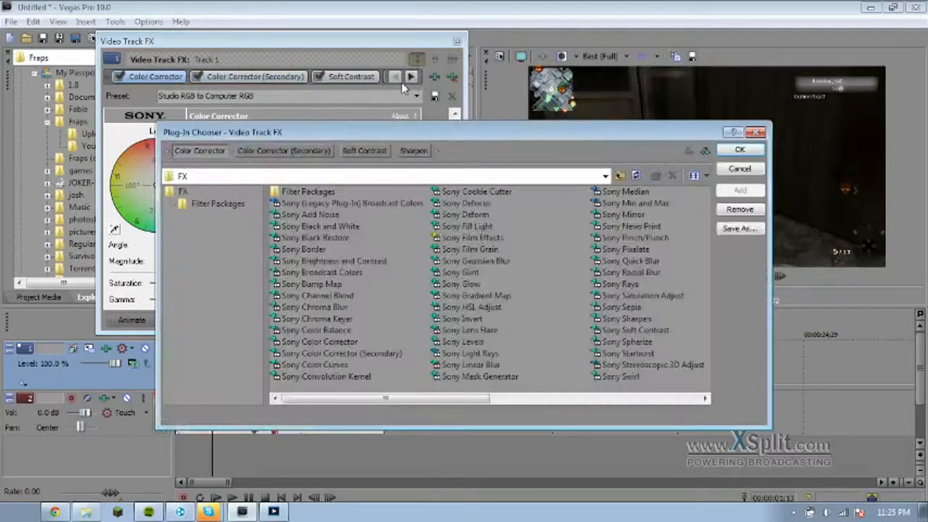
click(340, 365)
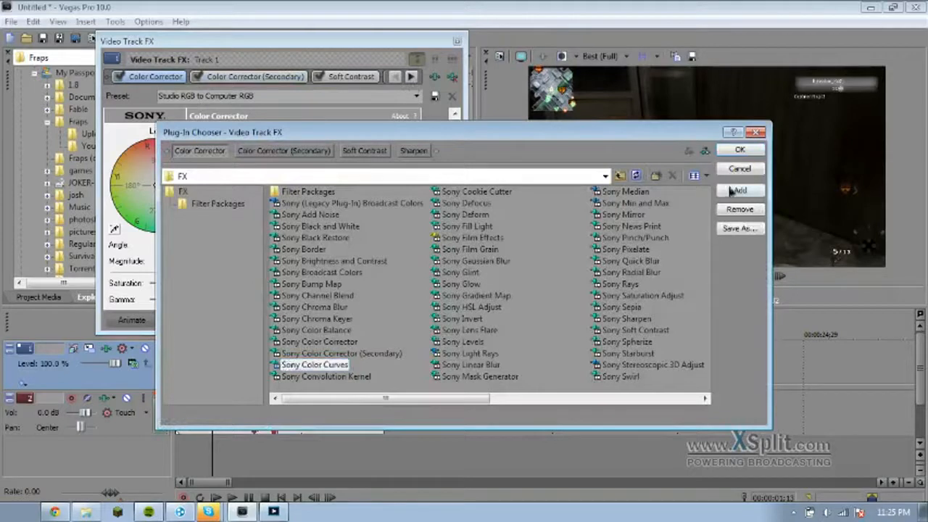
click(740, 190)
click(740, 150)
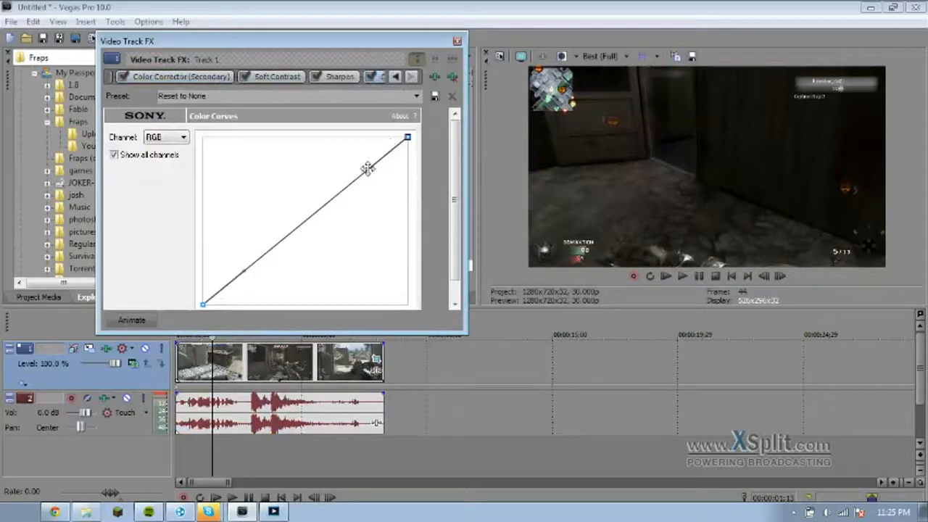
Step: Shape the RGB color curve into a gentle S by pulling the highlight handle upward and the shadow handle downward
drag(368, 169, 316, 156)
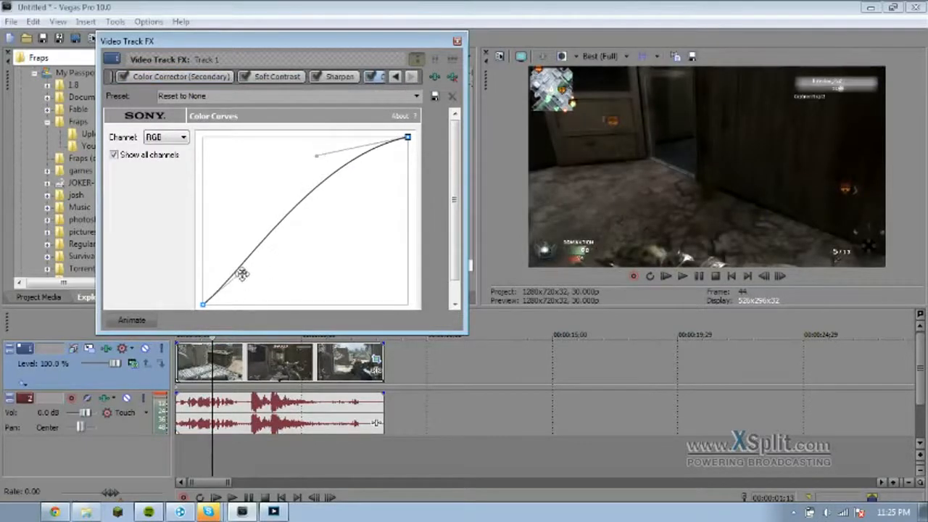
drag(243, 274, 278, 294)
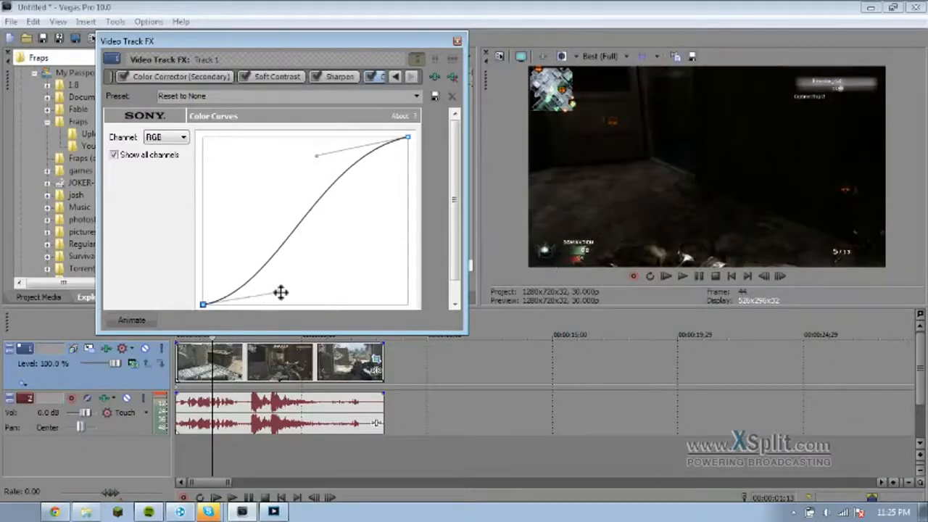
mouse_move(280, 290)
mouse_down()
mouse_move(263, 286)
mouse_move(269, 292)
mouse_up()
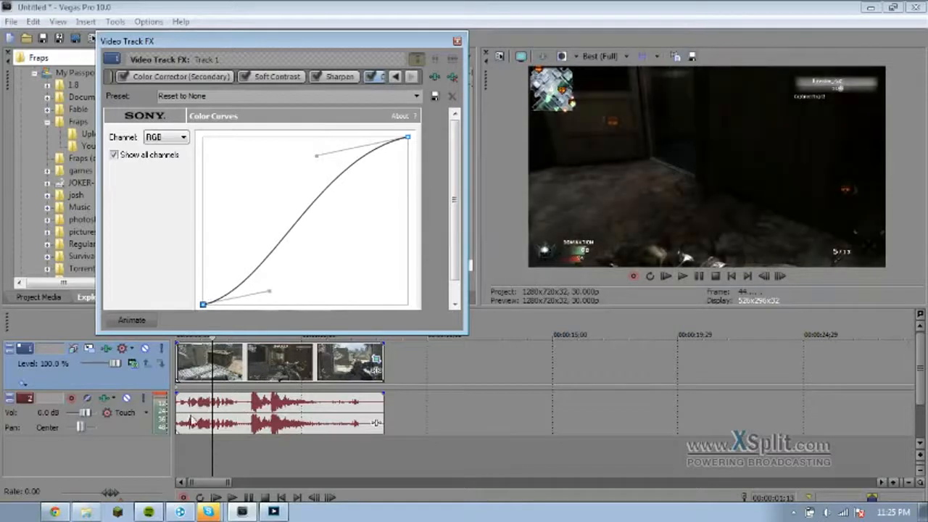
Step: Preview a brighter frame near the clip's start and lengthen both curve handles to try a steeper S-curve
click(187, 412)
click(179, 453)
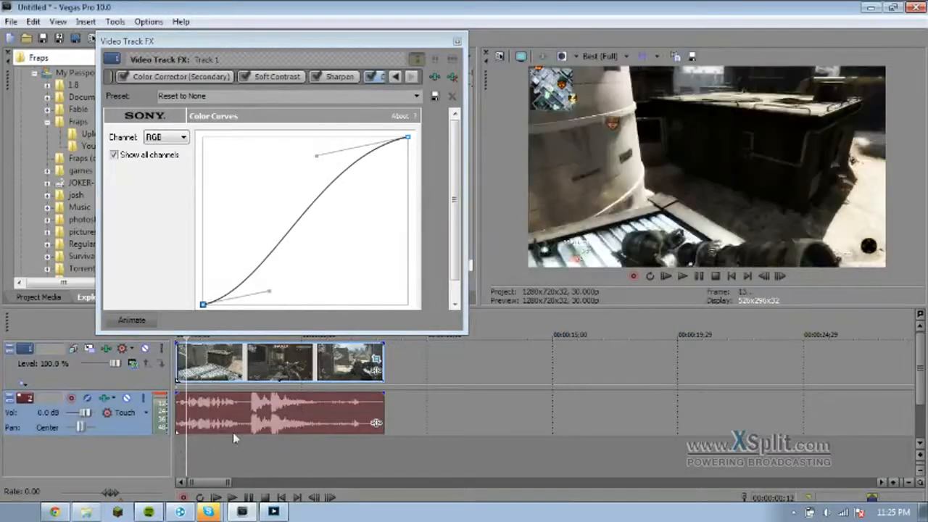
drag(267, 291, 312, 294)
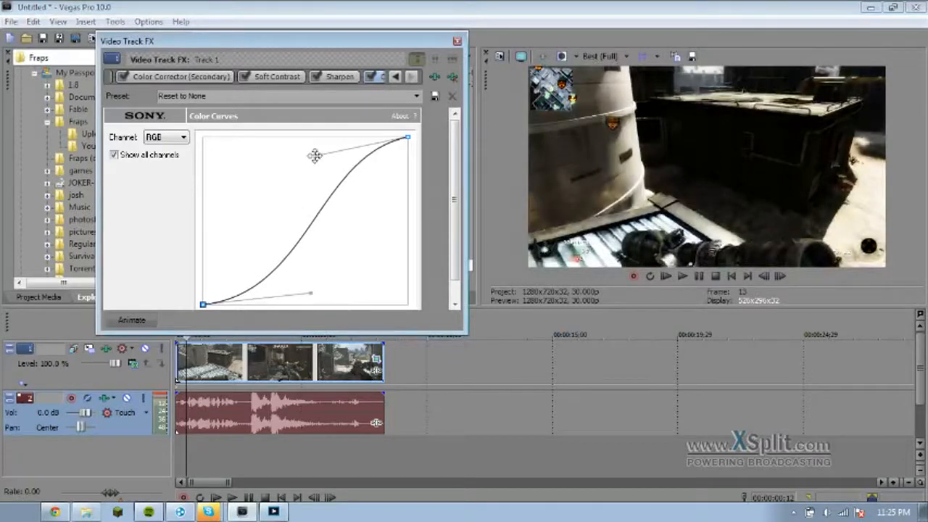
drag(315, 155, 290, 143)
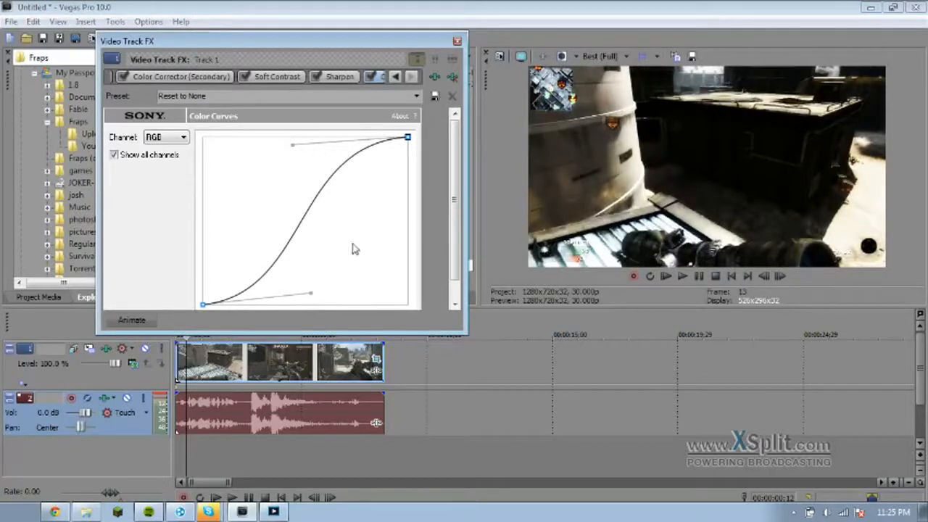
Step: Reshape the RGB curve to lift the shadows with a steep lower handle, and remove the handle from the highlight point
drag(311, 293, 227, 210)
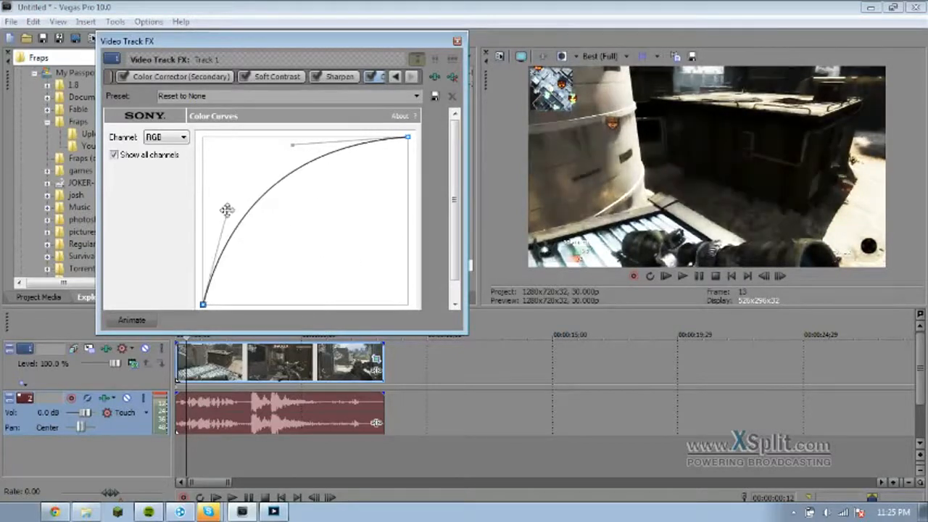
drag(293, 146, 398, 225)
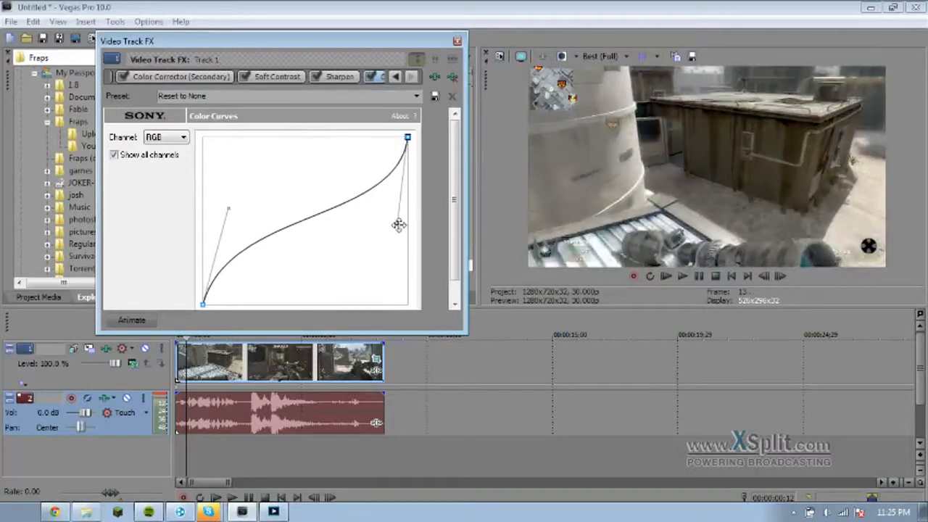
double_click(407, 144)
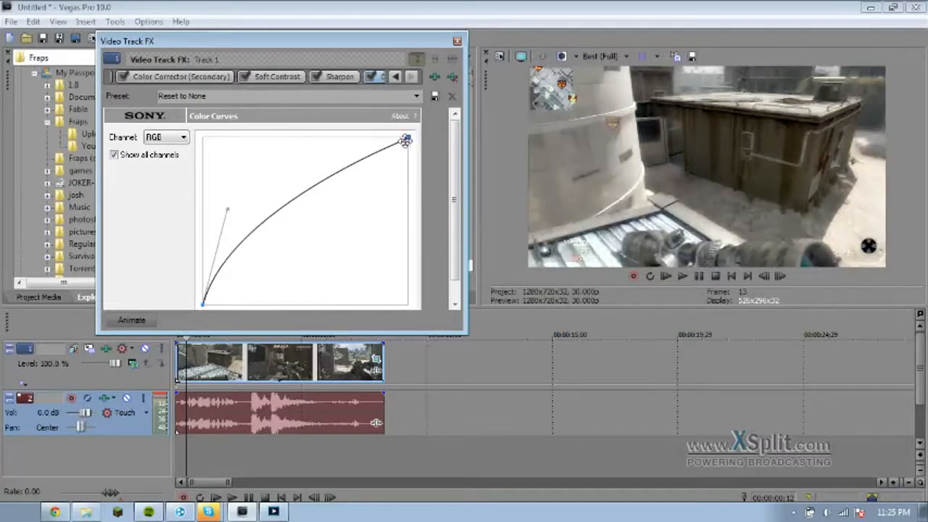
mouse_move(408, 138)
mouse_down()
mouse_move(408, 151)
mouse_move(407, 137)
mouse_up()
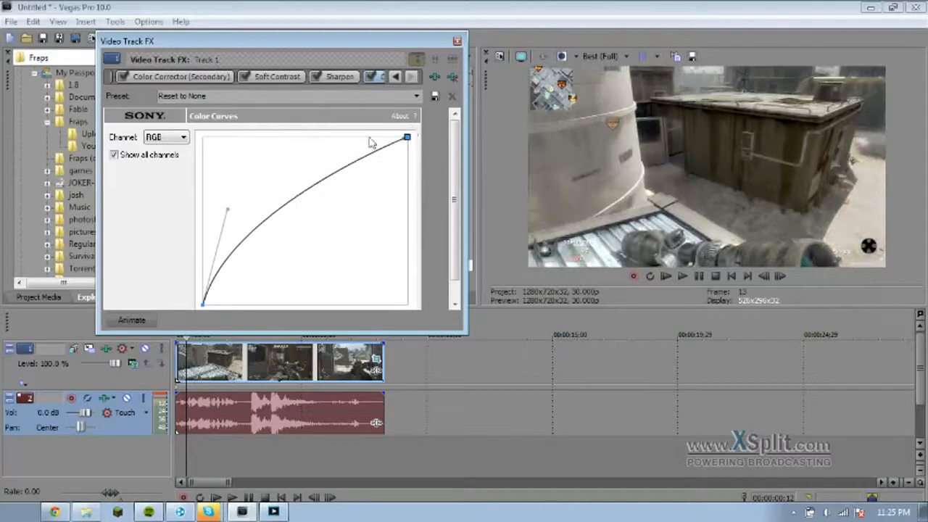
Step: Toggle Color Corrector (Secondary) and Color Curves to compare their effect, leave Color Curves disabled, and close the track effects
click(396, 77)
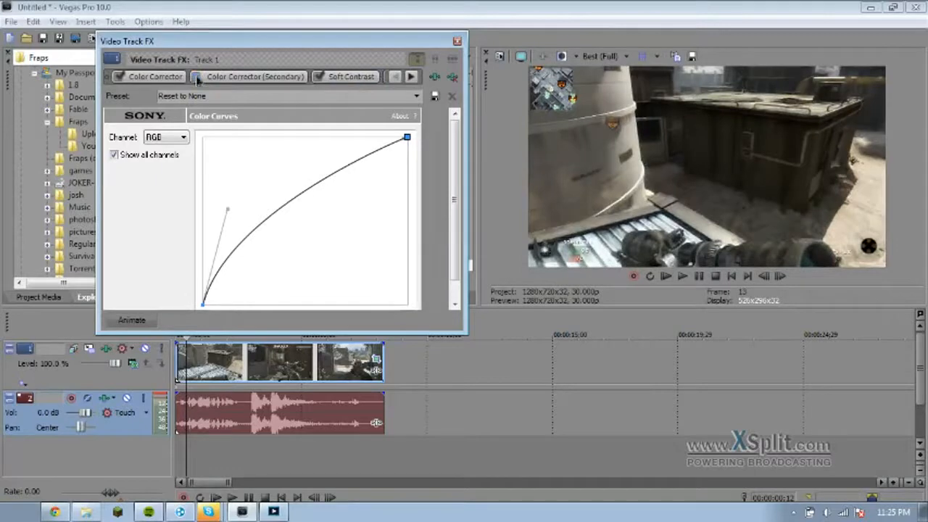
click(196, 76)
click(412, 77)
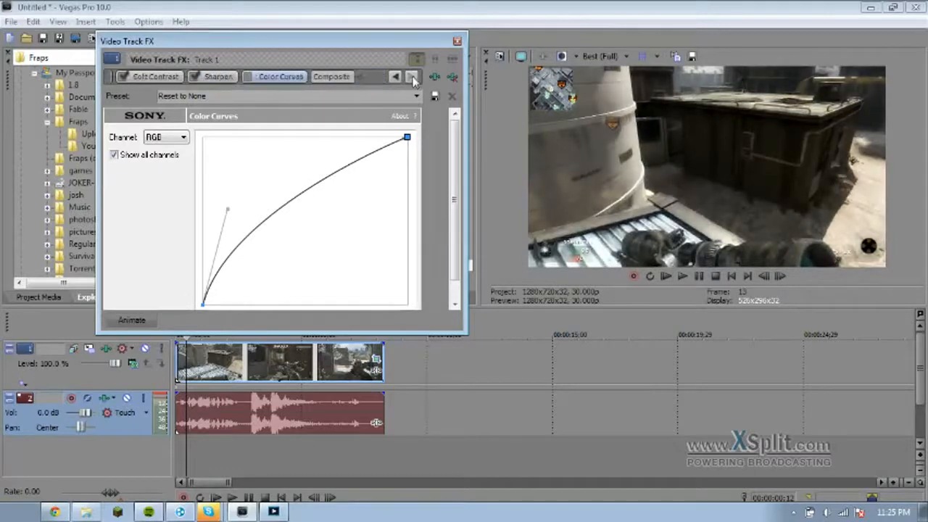
click(253, 77)
click(254, 77)
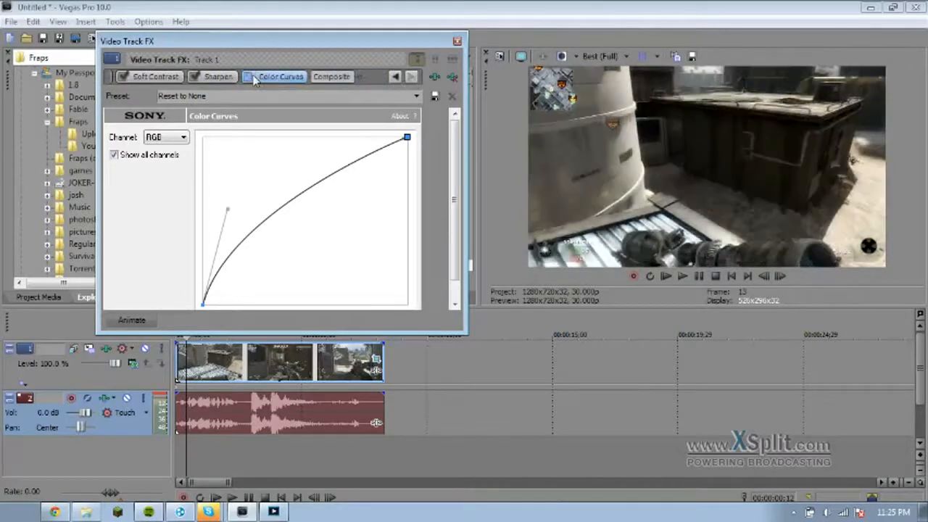
click(457, 41)
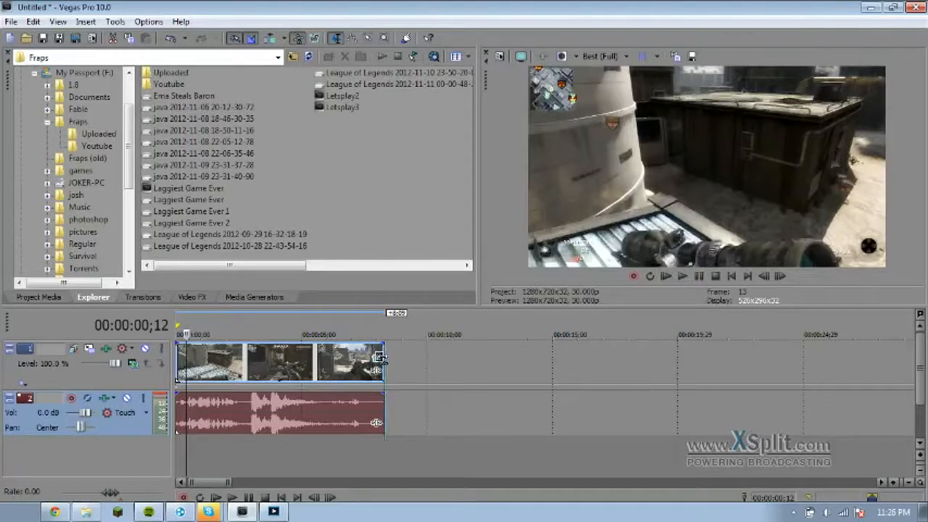
Step: Time-stretch the video clip and its audio to a length of 20 seconds to create slow motion, briefly previewing the playback
drag(379, 357, 674, 366)
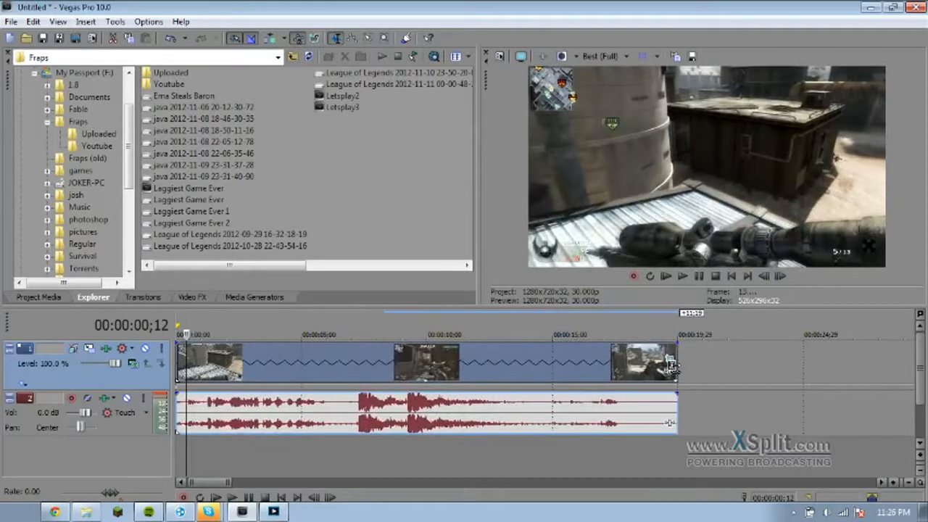
key(space)
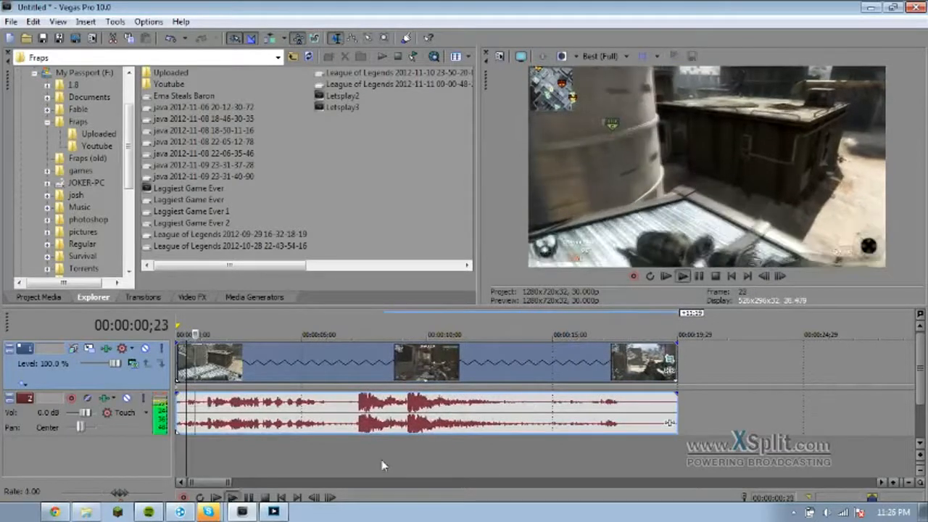
key(space)
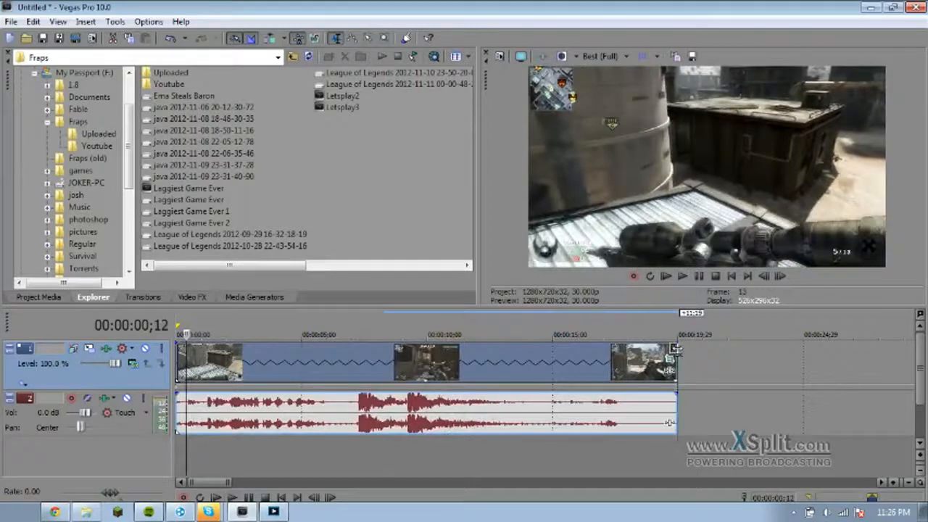
mouse_move(678, 353)
mouse_down()
mouse_move(688, 353)
mouse_move(676, 353)
mouse_up()
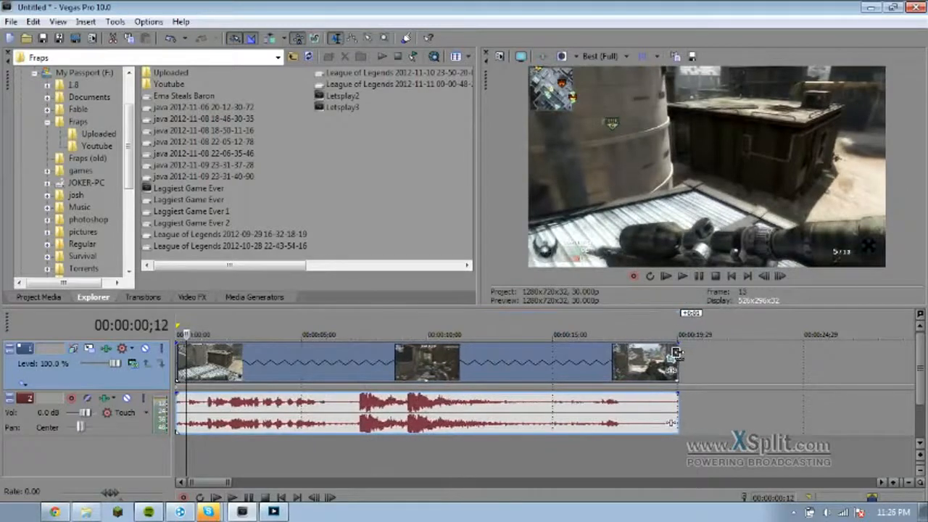
Step: Play the stretched clip from near its start and again from the beginning to check the slow motion
key(space)
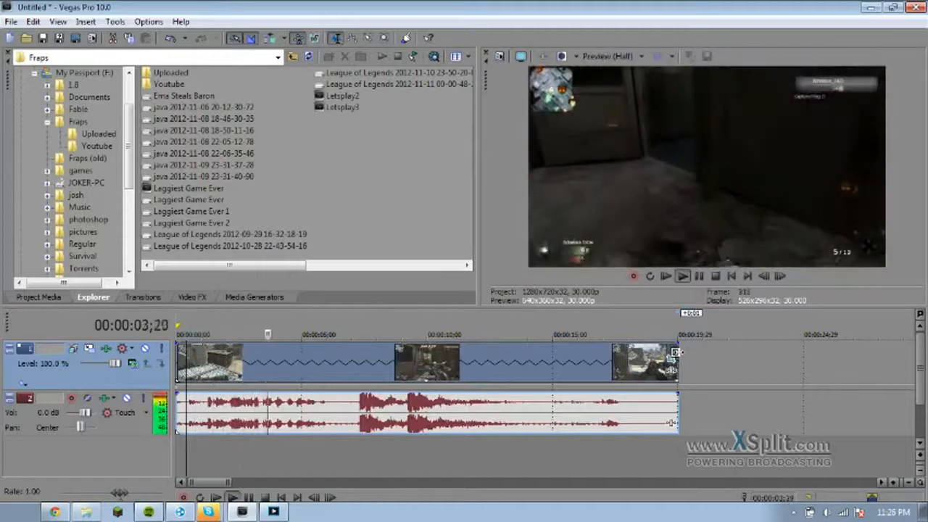
key(space)
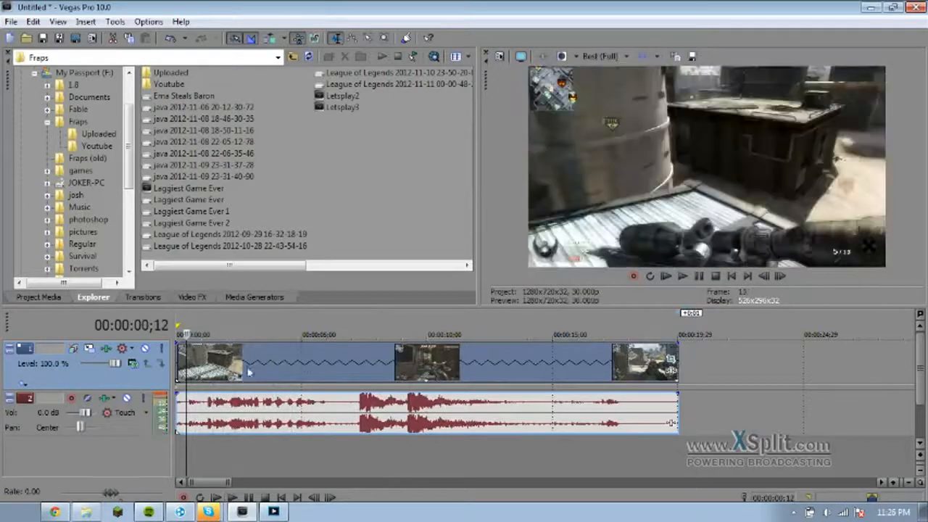
click(178, 368)
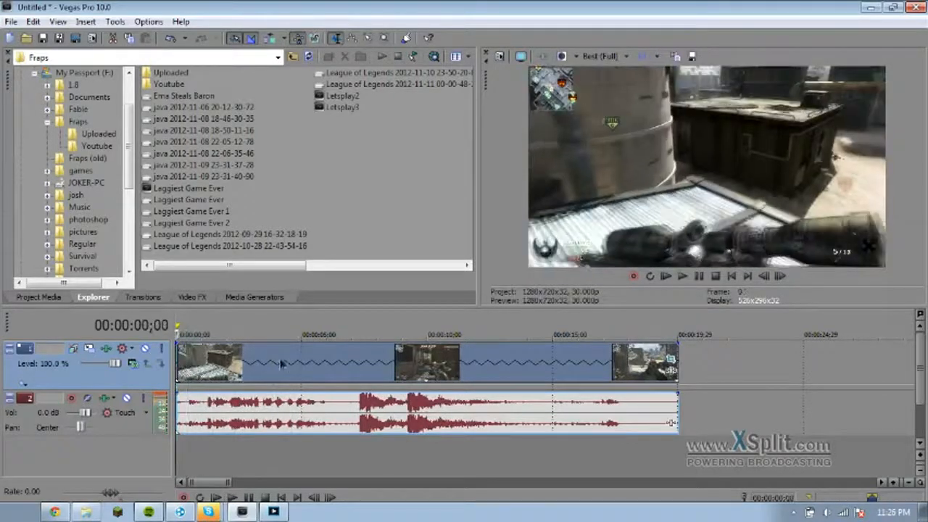
key(space)
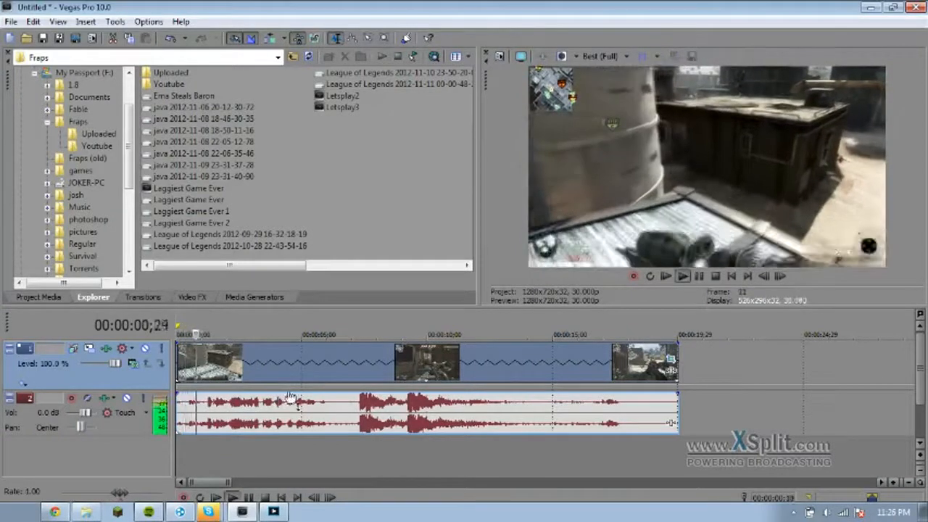
key(space)
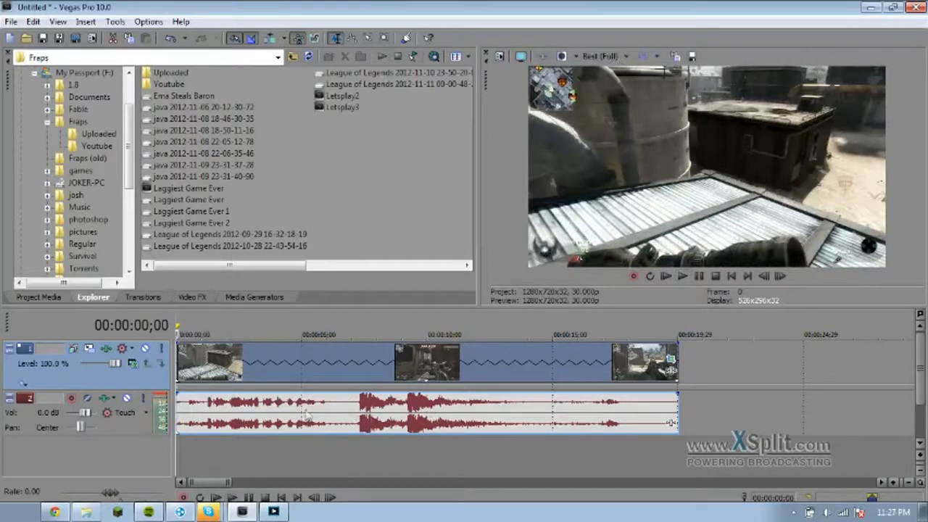
Step: Enable Normalize and lock the pitch change to the stretch in the audio event's properties
right_click(346, 419)
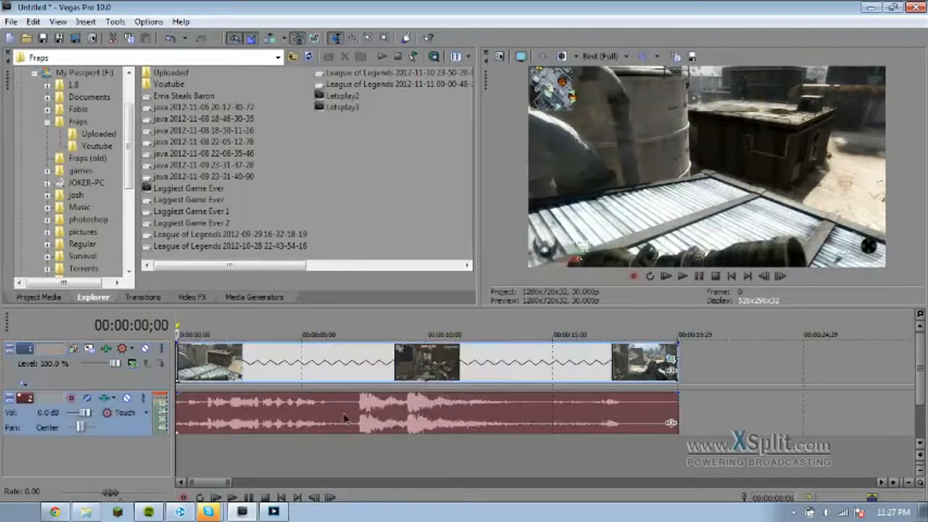
click(425, 405)
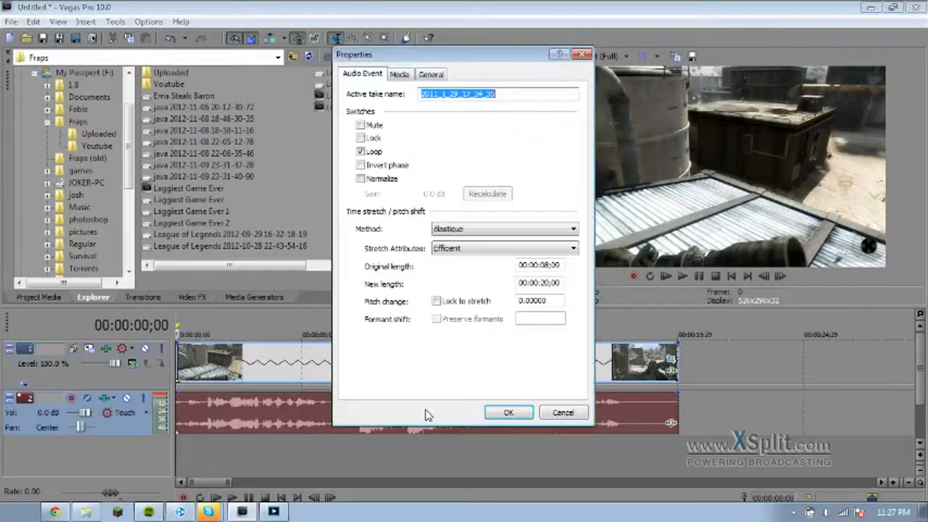
click(361, 180)
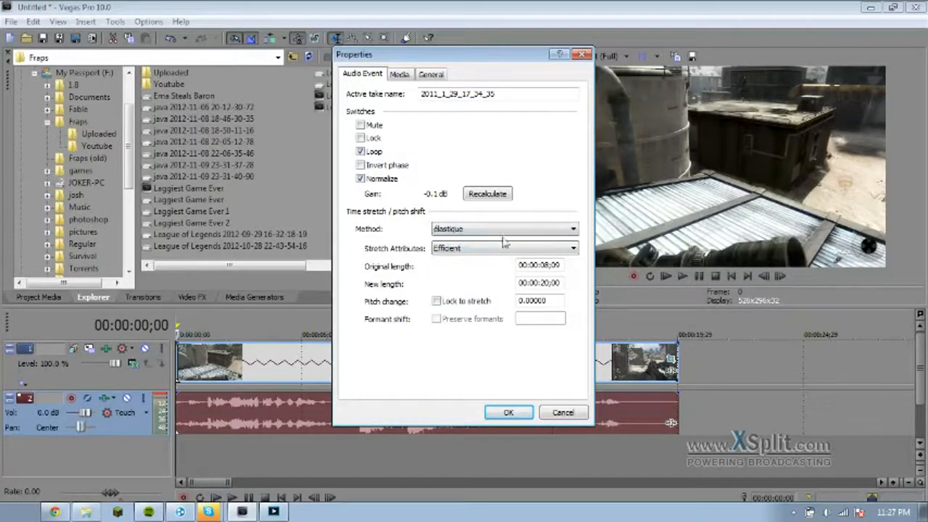
click(361, 180)
click(361, 180)
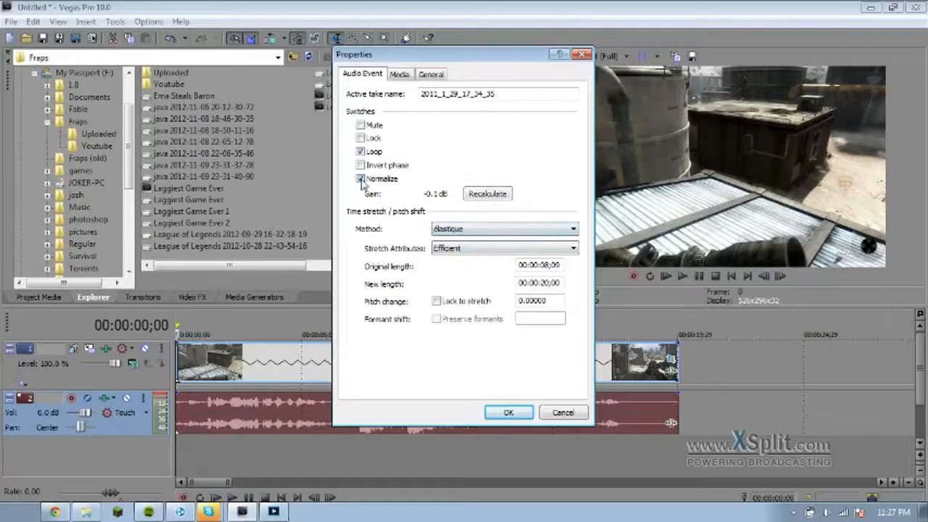
click(437, 302)
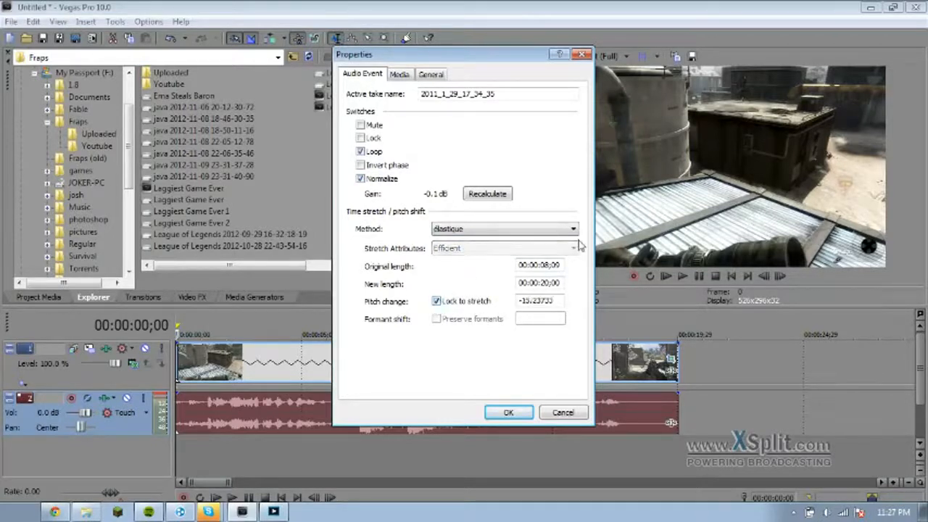
click(508, 412)
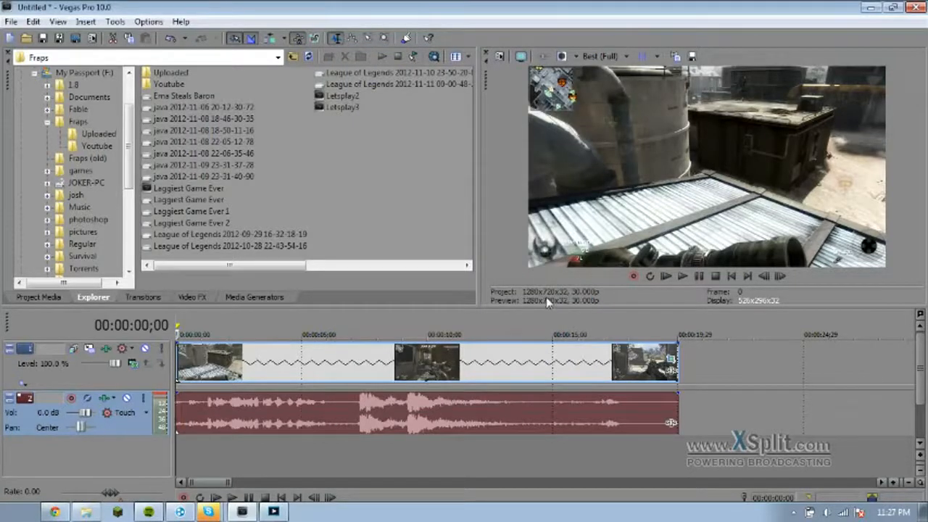
Step: Play the clip to hear the pitch-shifted audio, and examine the waveform around the loud peaks
key(space)
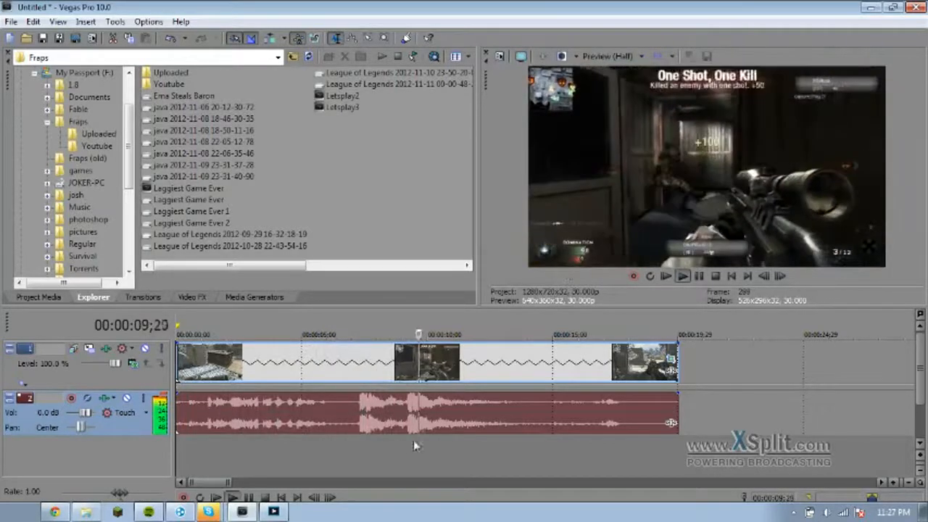
key(space)
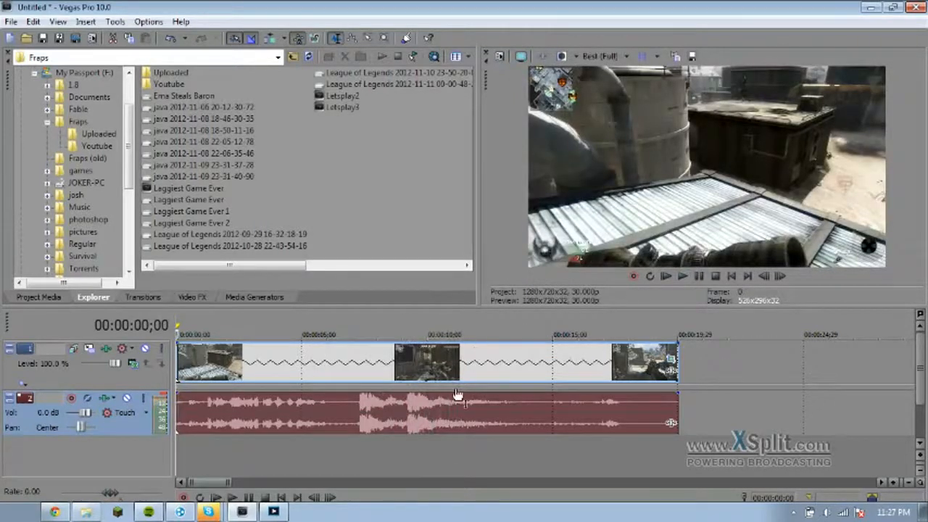
scroll(457, 396, up, 3)
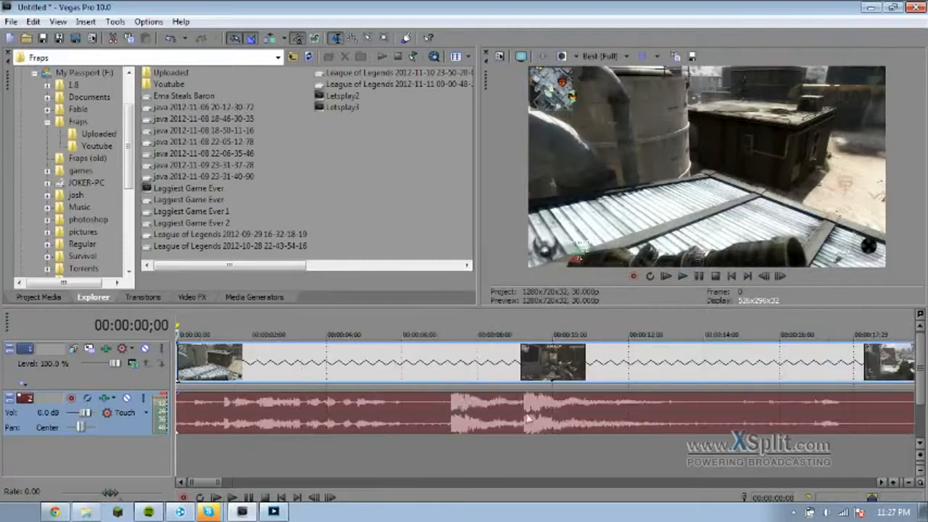
scroll(361, 446, down, 3)
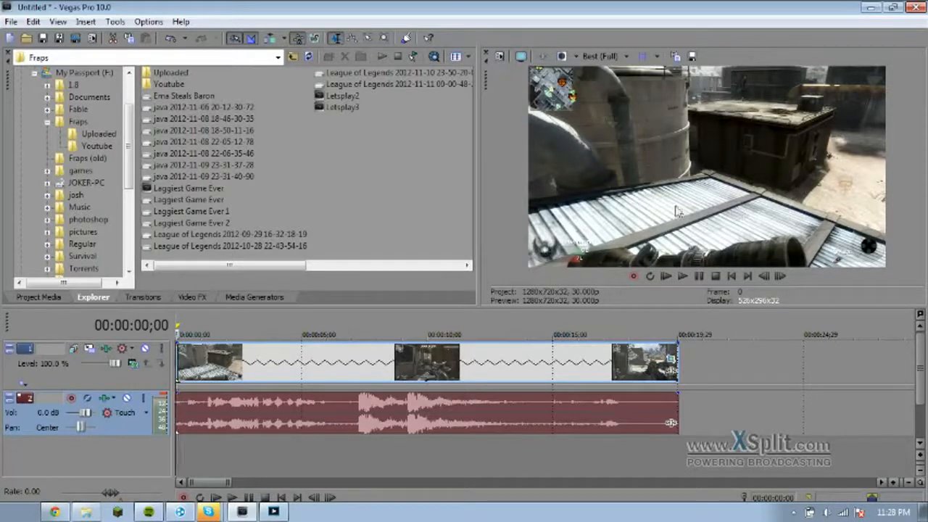
Step: Deselect the clip's events and return the playhead to the start of the timeline
right_click(504, 422)
click(796, 392)
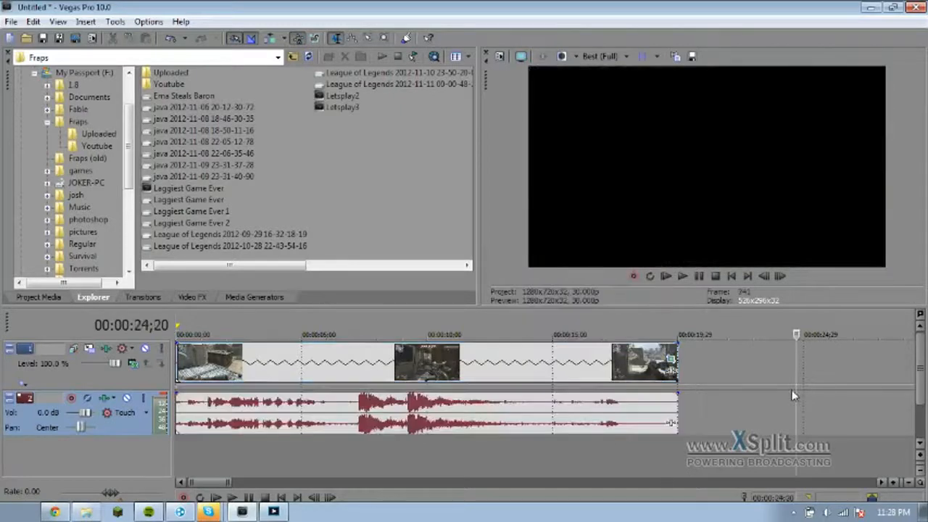
click(303, 447)
click(183, 451)
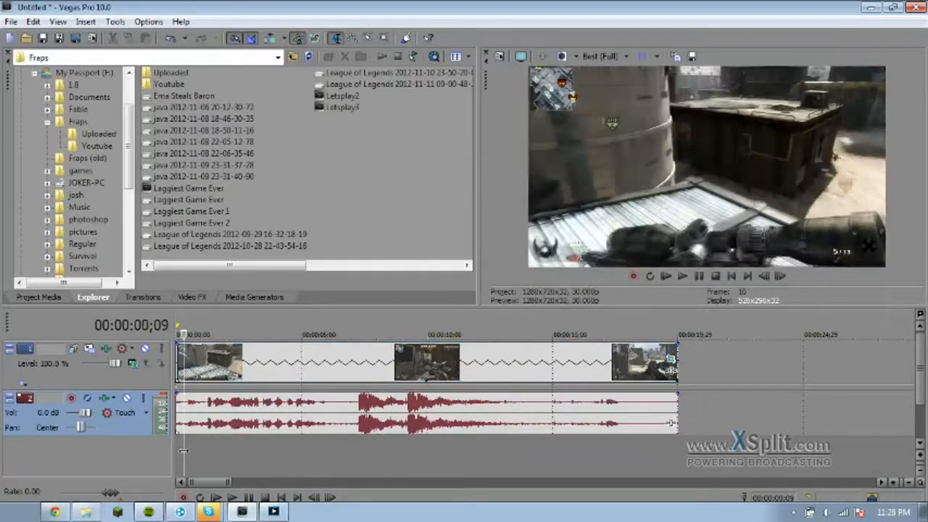
click(178, 451)
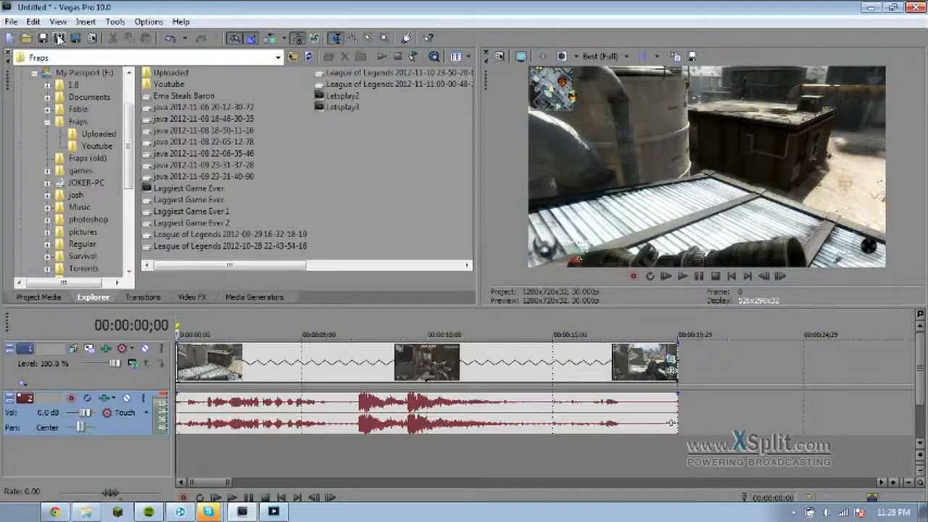
click(60, 39)
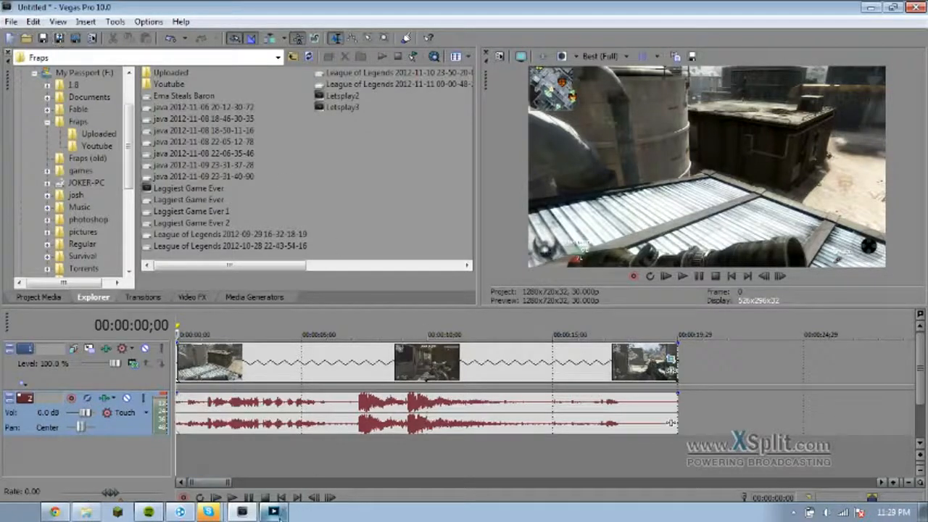